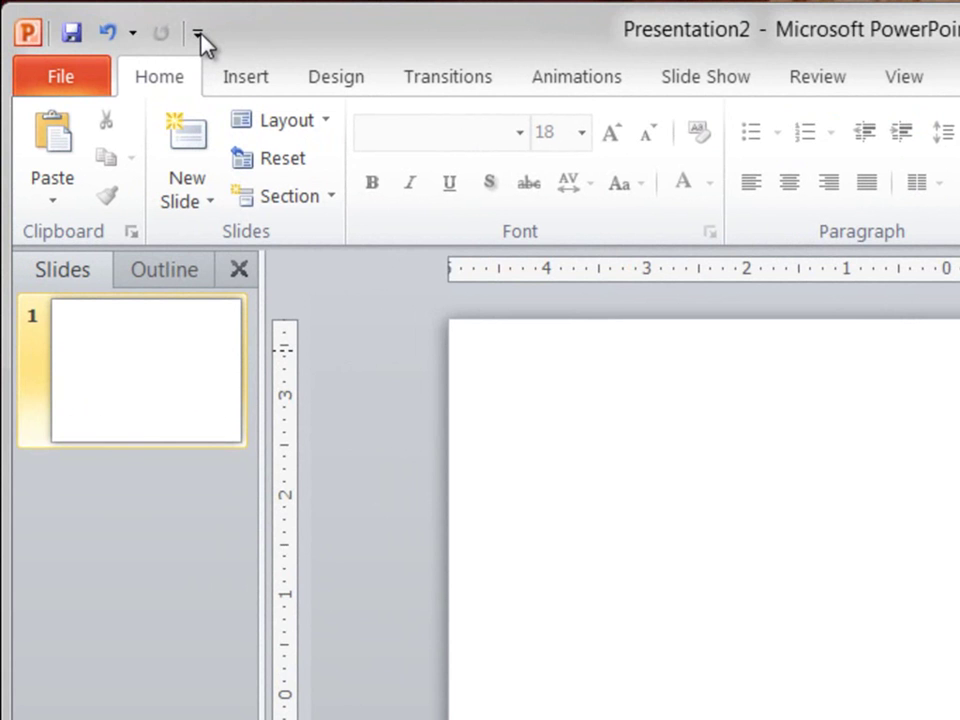
Add Combine Shapes from the All Commands list to the Quick Access Toolbar.
{"action": "left_click", "coordinate": [199, 36]}
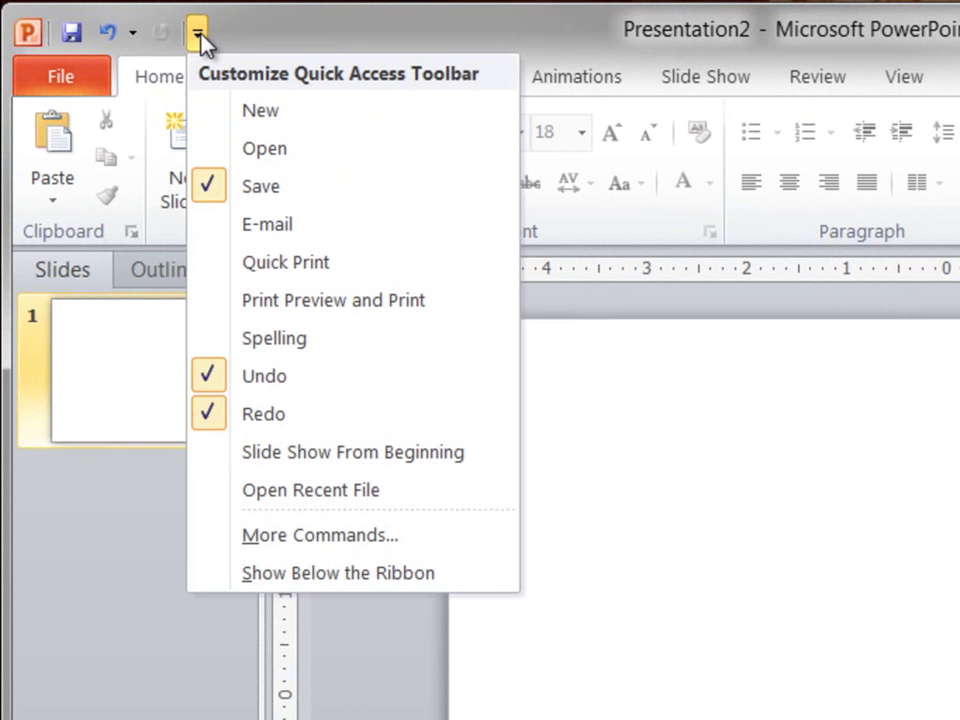
{"action": "left_click", "coordinate": [285, 537]}
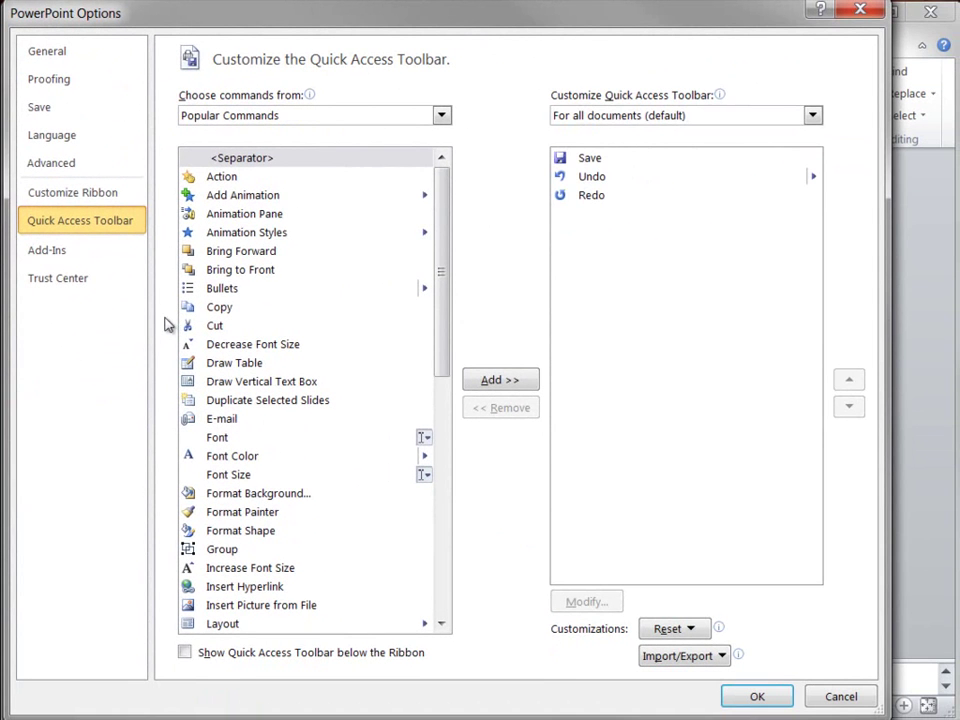
{"action": "left_click", "coordinate": [441, 115]}
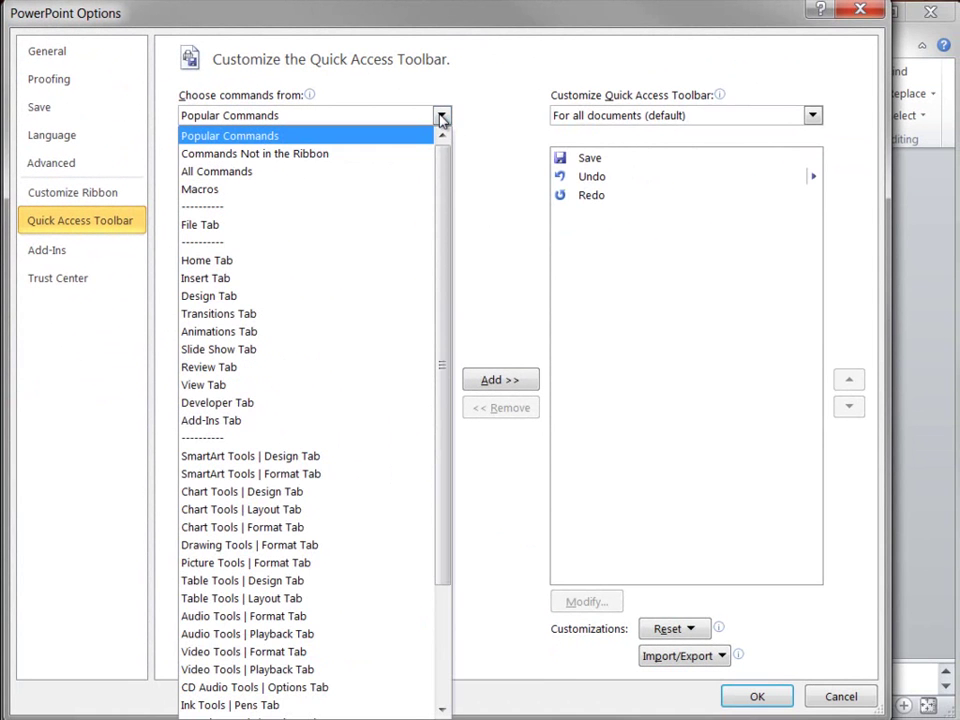
{"action": "left_click", "coordinate": [251, 176]}
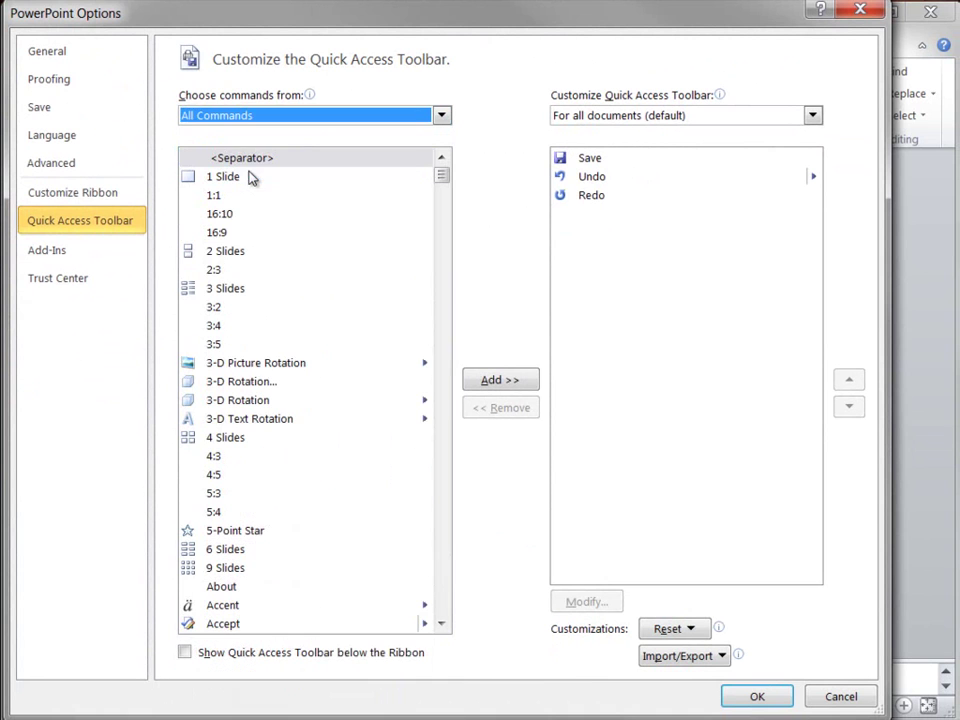
{"action": "left_click_drag", "start_coordinate": [444, 180], "coordinate": [447, 270]}
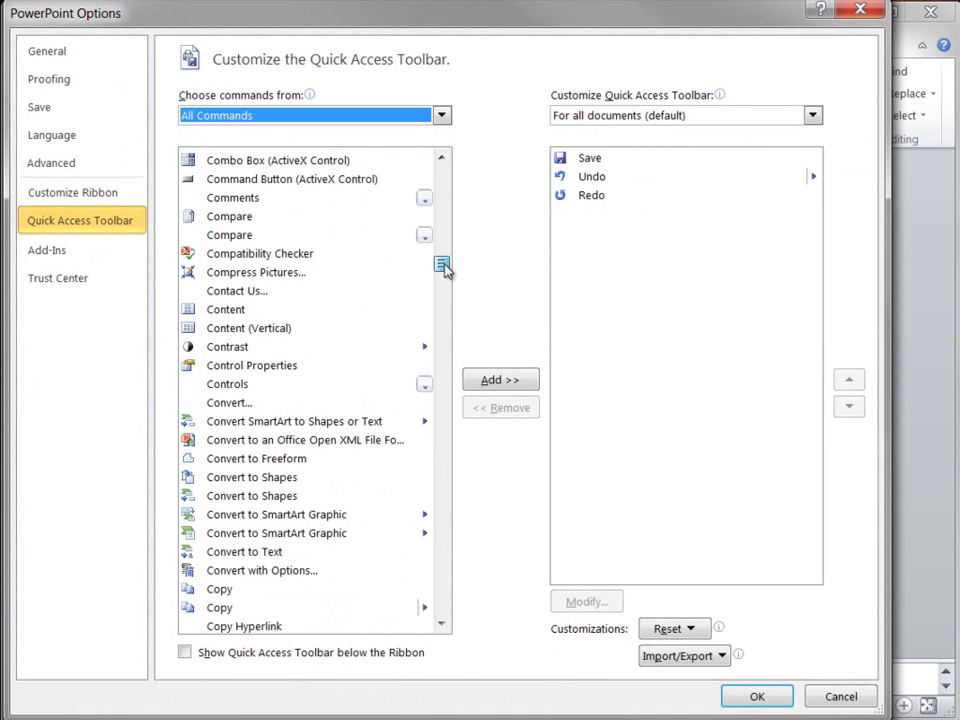
{"action": "left_click", "coordinate": [442, 157]}
{"action": "left_click", "coordinate": [233, 162]}
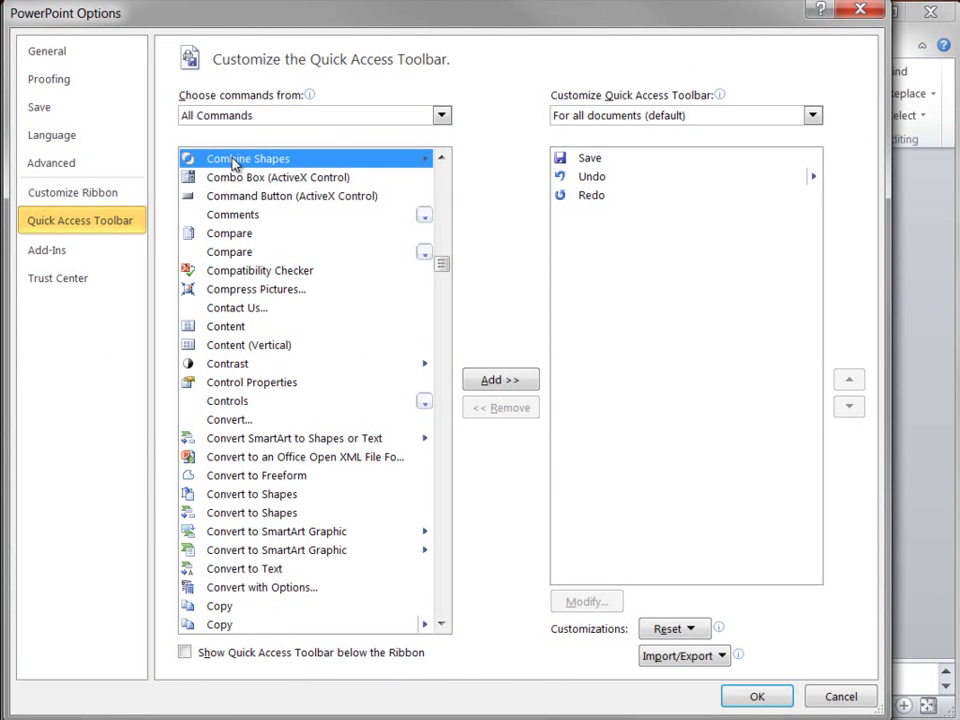
{"action": "left_click", "coordinate": [507, 381]}
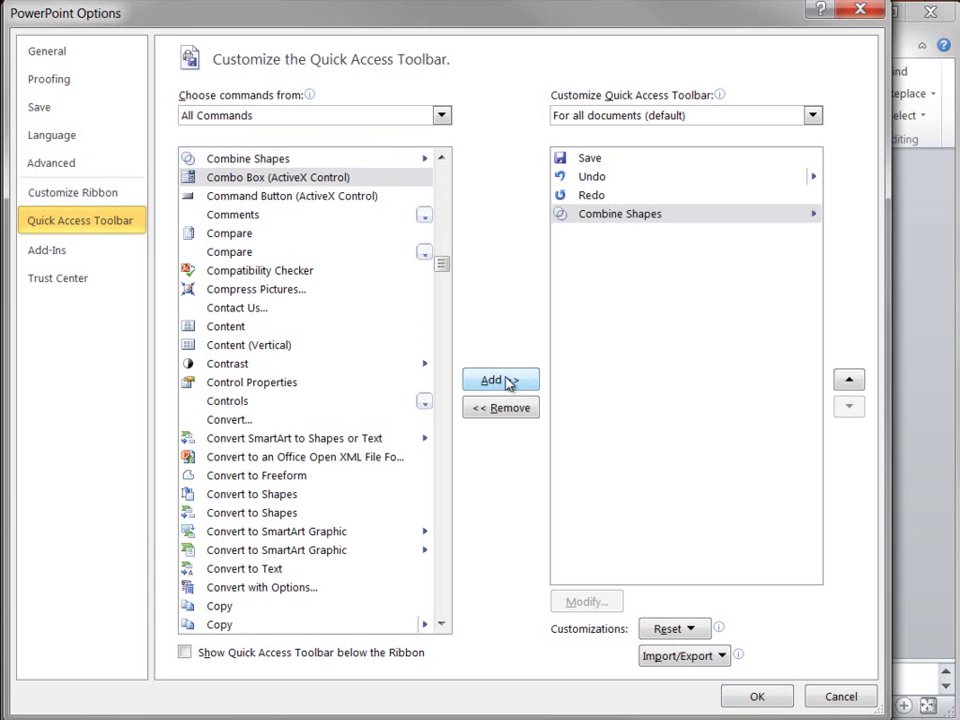
{"action": "left_click", "coordinate": [758, 697]}
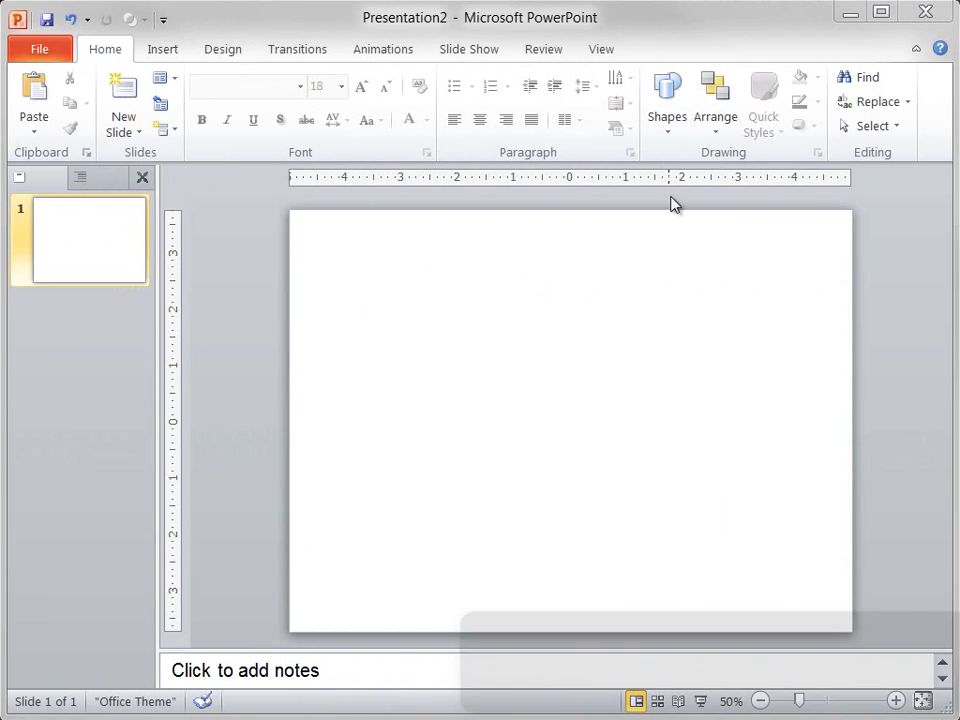
Draw a rectangle near the centre of the slide.
{"action": "left_click", "coordinate": [668, 110]}
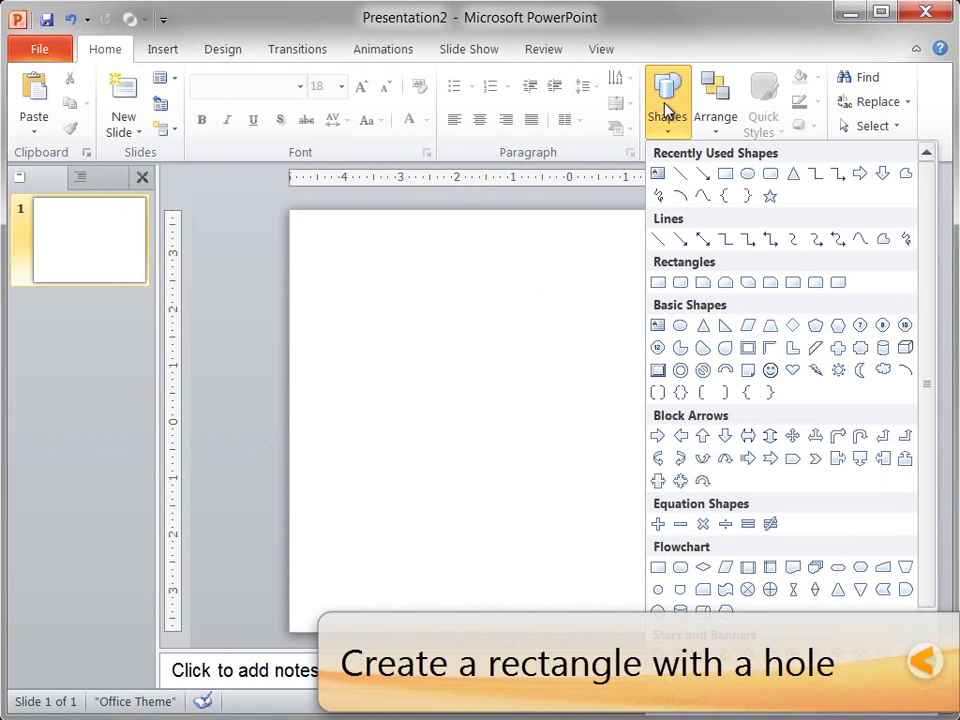
{"action": "left_click", "coordinate": [660, 282]}
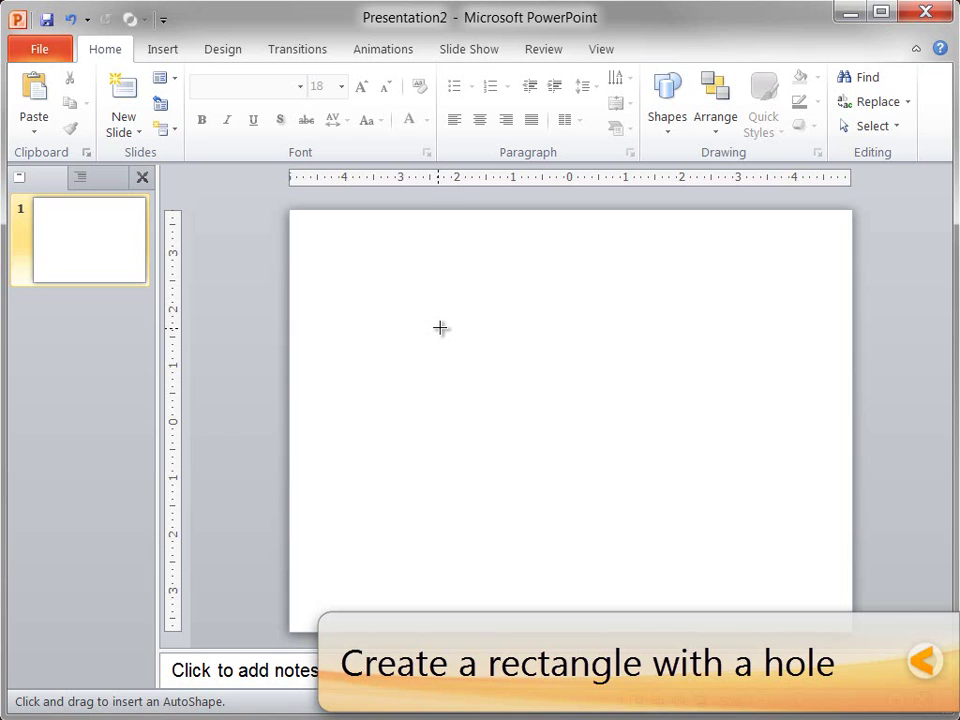
{"action": "left_click_drag", "start_coordinate": [431, 308], "coordinate": [702, 481]}
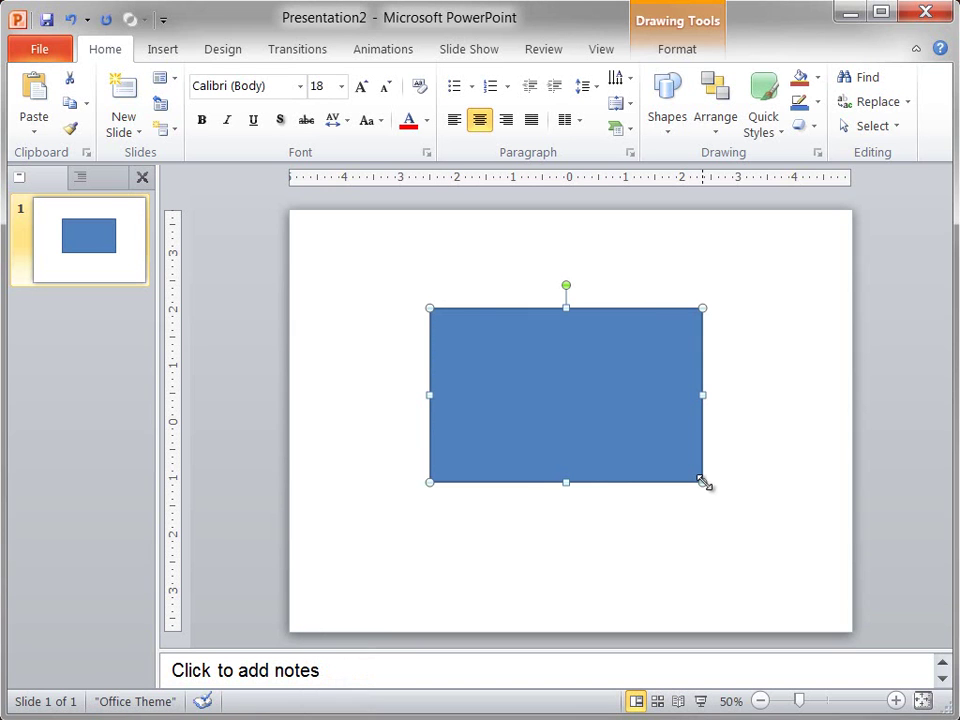
Resize the rectangle to a 3.67 x 3.67 inch square.
{"action": "left_click", "coordinate": [677, 49]}
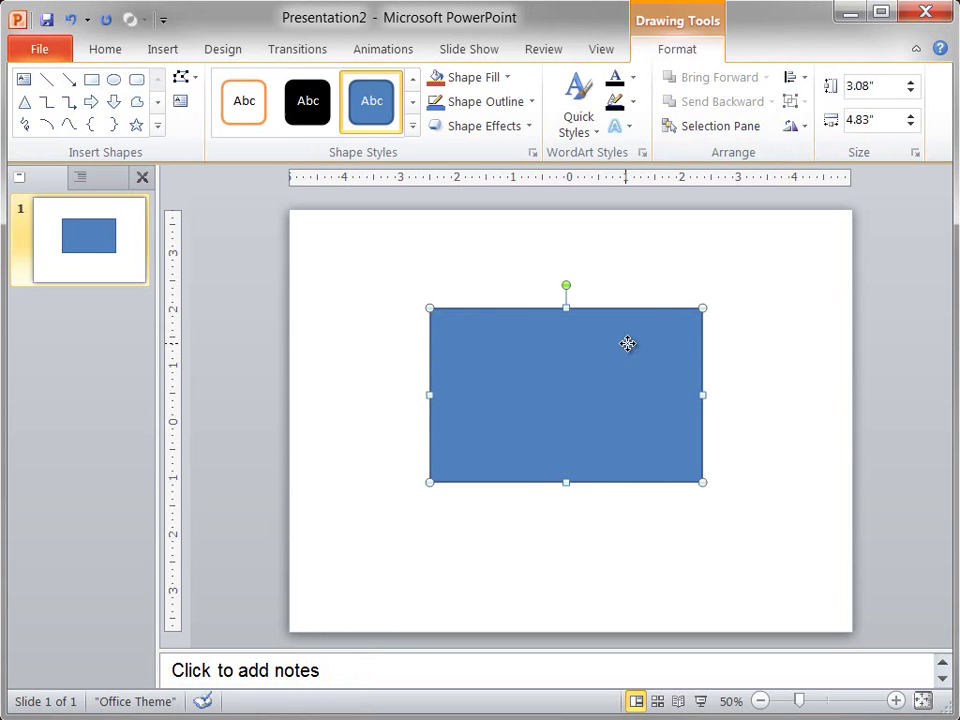
{"action": "left_click", "coordinate": [874, 85]}
{"action": "type", "text": "3.67"}
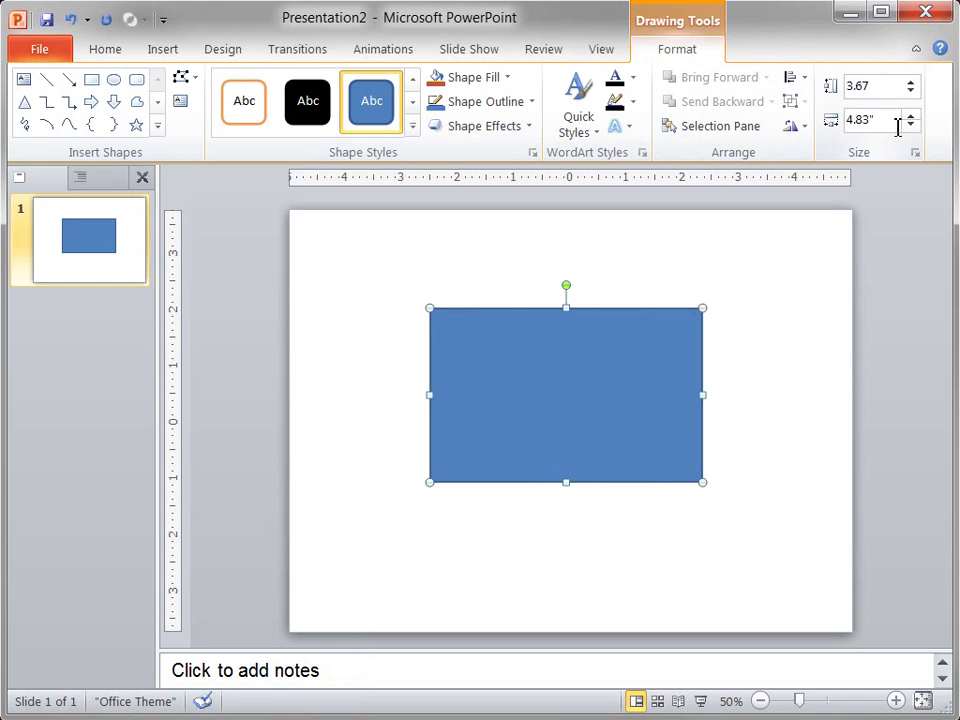
{"action": "left_click", "coordinate": [890, 120]}
{"action": "type", "text": "3.6"}
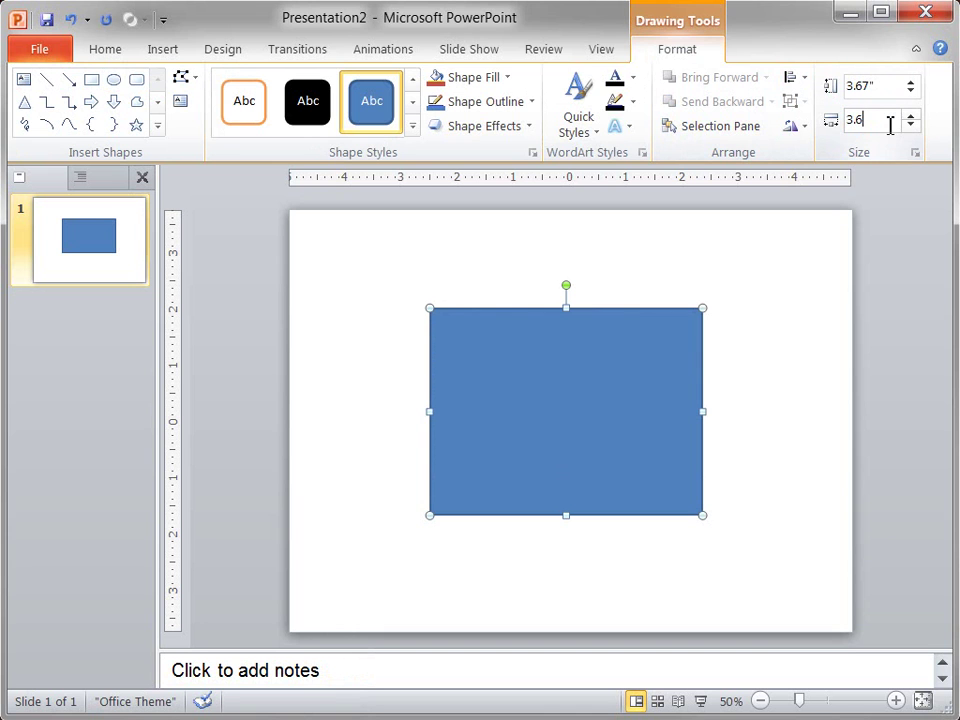
{"action": "type", "text": "7"}
{"action": "key", "text": "Return"}
{"action": "key", "text": "Escape"}
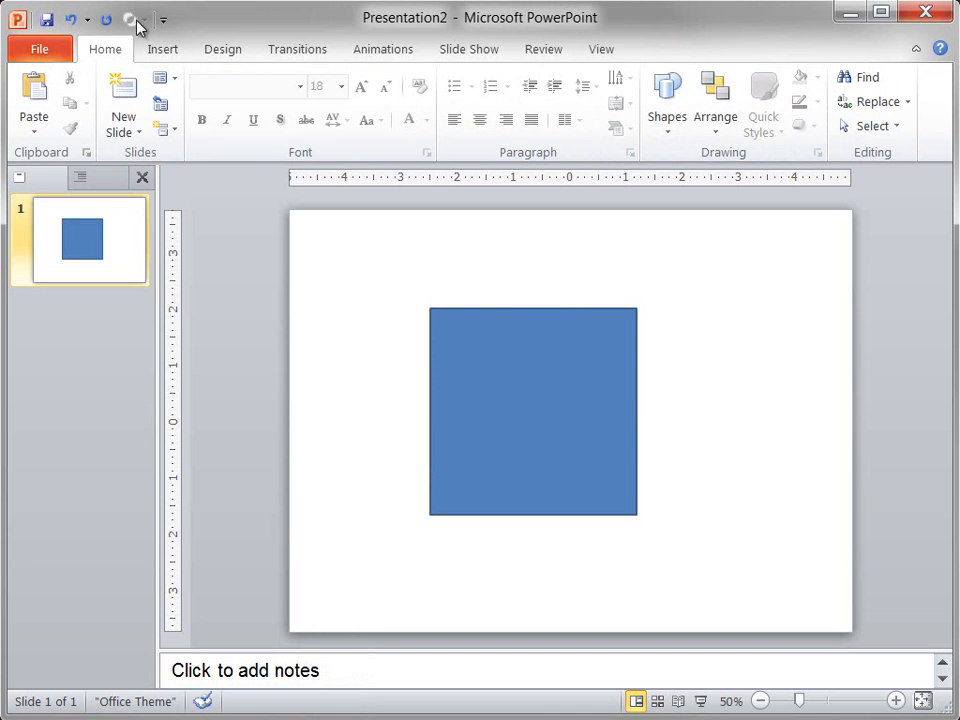
Draw an oval over the lower part of the blue square.
{"action": "left_click", "coordinate": [668, 108]}
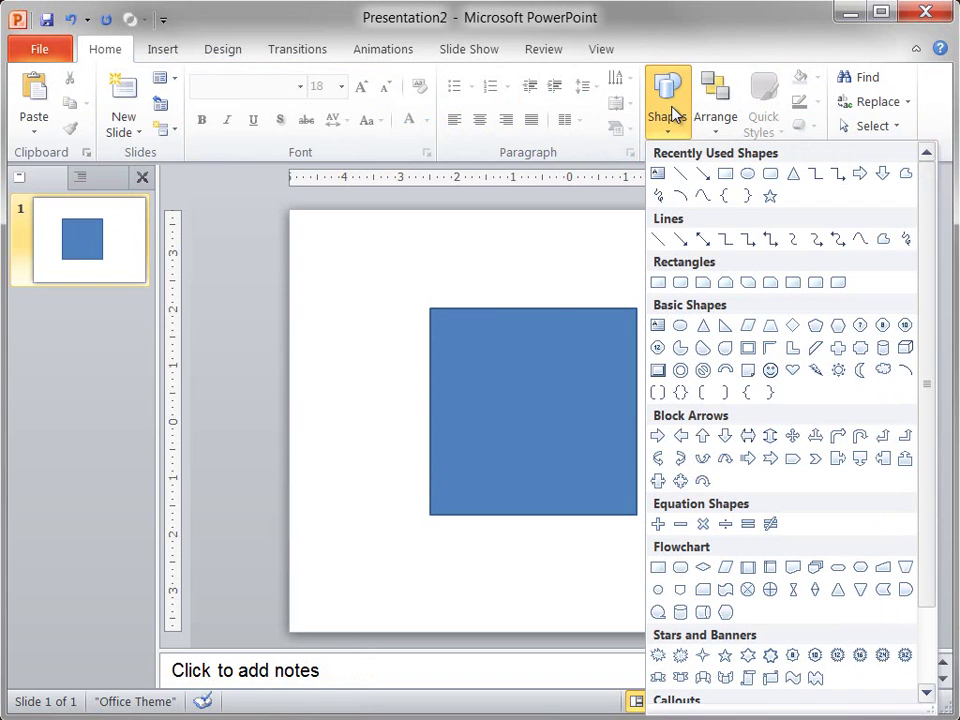
{"action": "left_click", "coordinate": [679, 326]}
{"action": "mouse_move", "coordinate": [468, 356]}
{"action": "left_mouse_down"}
{"action": "mouse_move", "coordinate": [542, 452]}
{"action": "mouse_move", "coordinate": [600, 482]}
{"action": "left_mouse_up"}
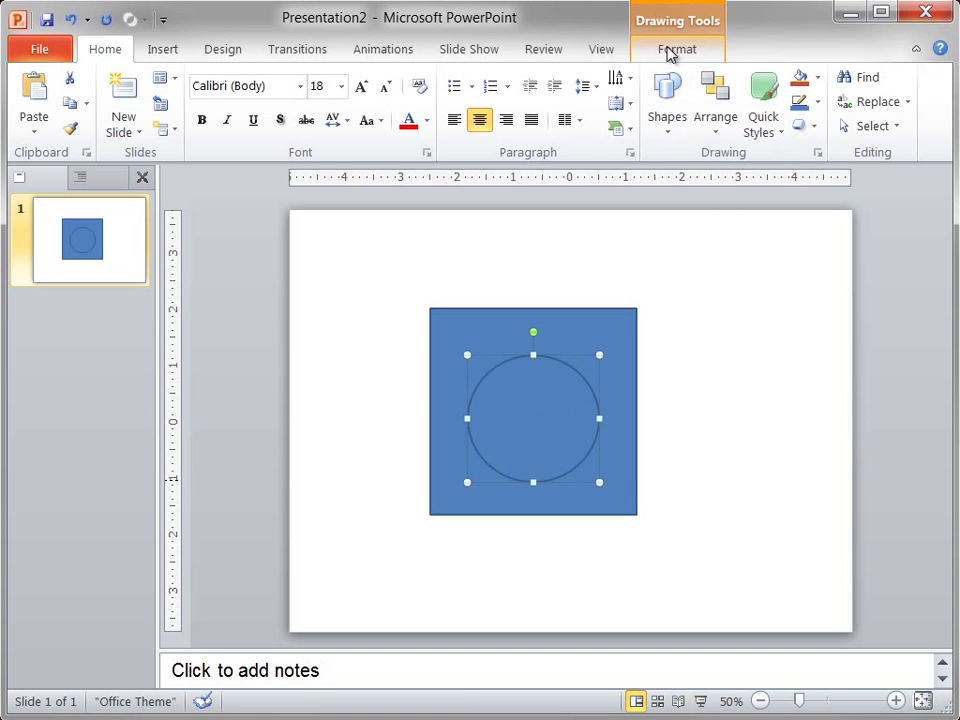
Resize the oval to a 2.85 x 2.85 inch circle.
{"action": "left_click", "coordinate": [672, 52]}
{"action": "left_click", "coordinate": [885, 88]}
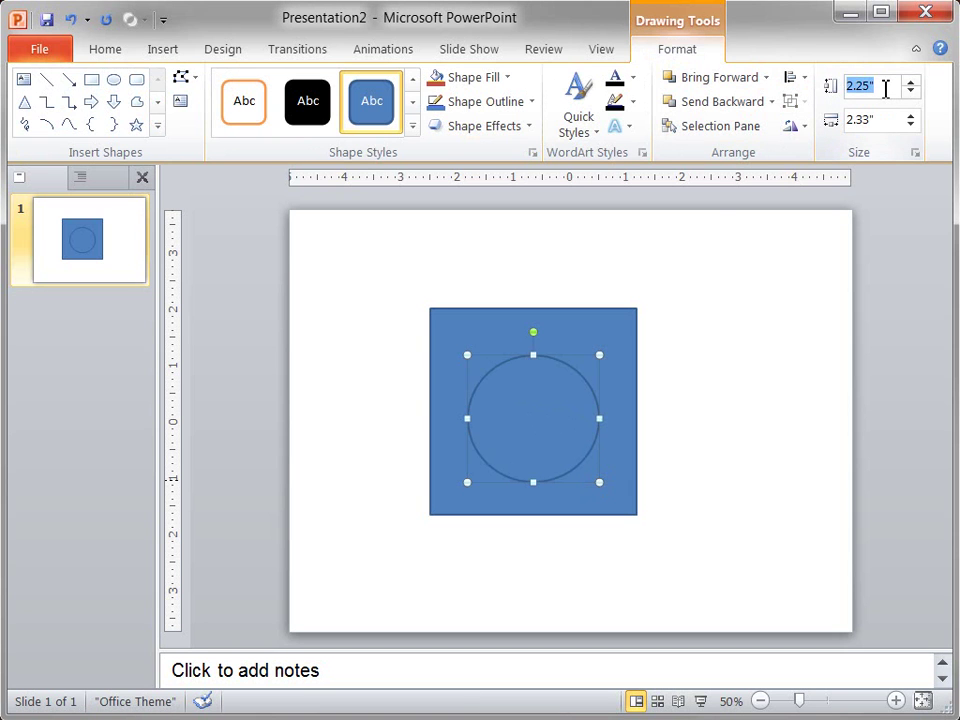
{"action": "type", "text": "2.85"}
{"action": "left_click", "coordinate": [884, 120]}
{"action": "type", "text": "2.85"}
{"action": "key", "text": "Return"}
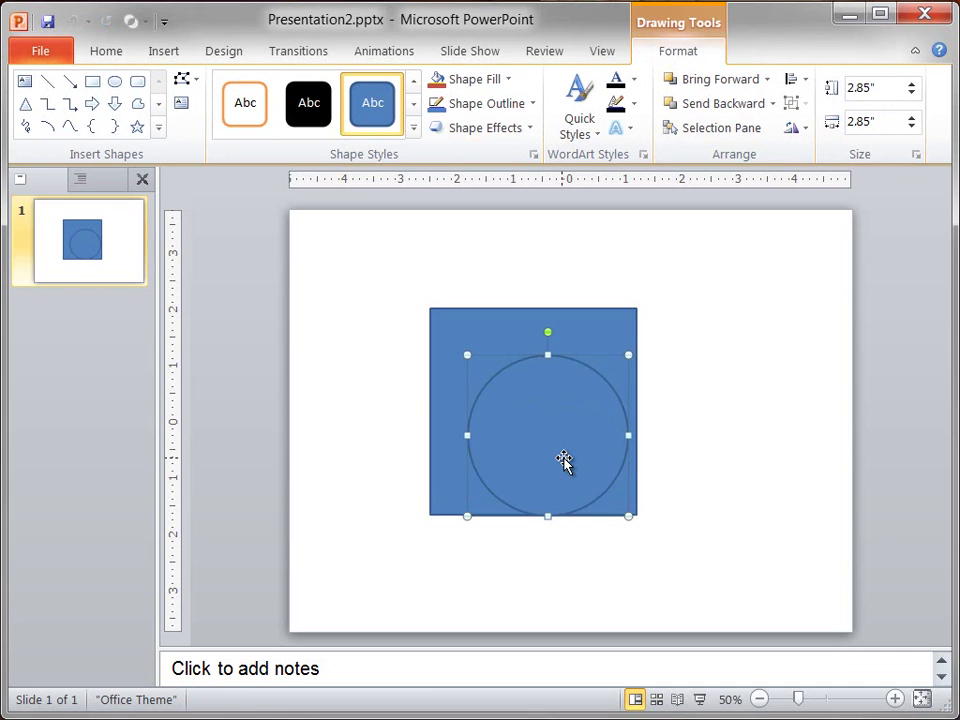
{"action": "left_click", "coordinate": [667, 466]}
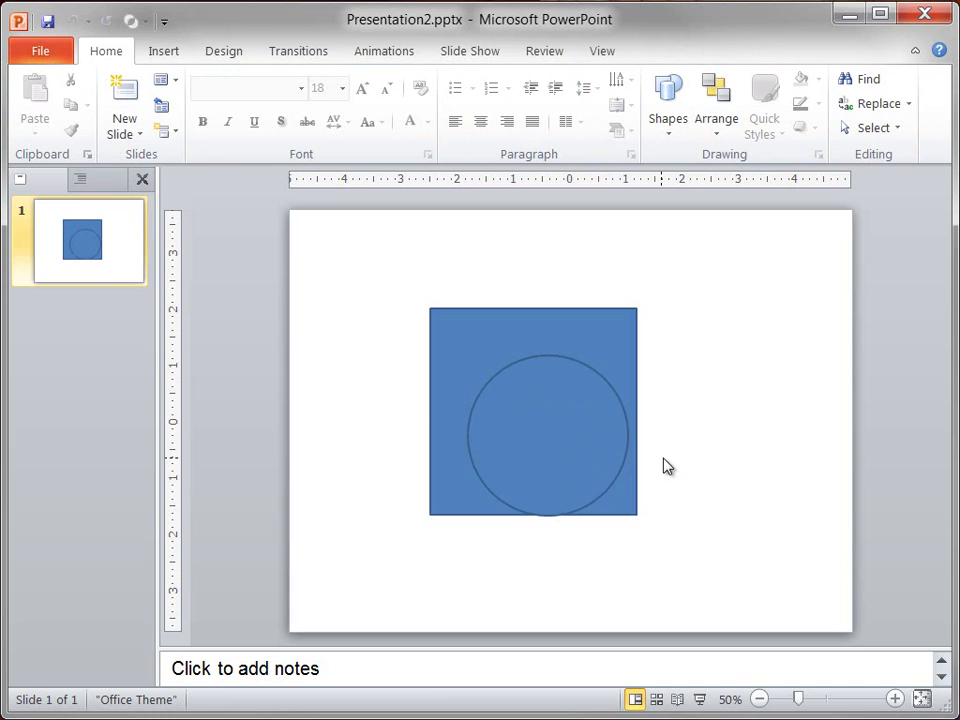
Align the square and circle by their centres and middles.
{"action": "left_click", "coordinate": [485, 320]}
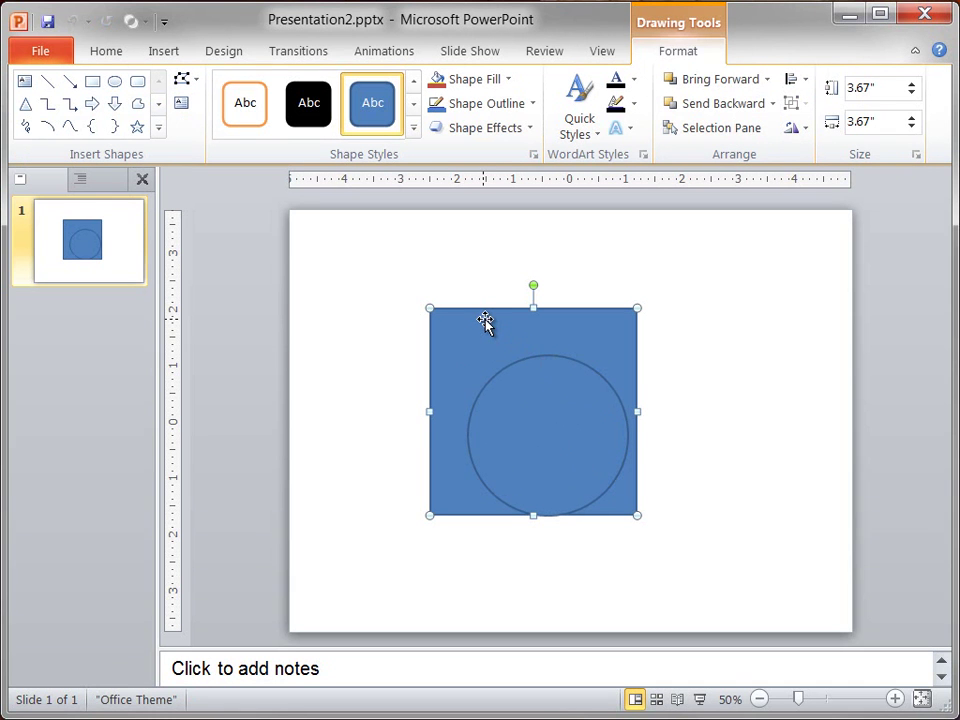
{"action": "left_click", "coordinate": [546, 430], "text": "shift"}
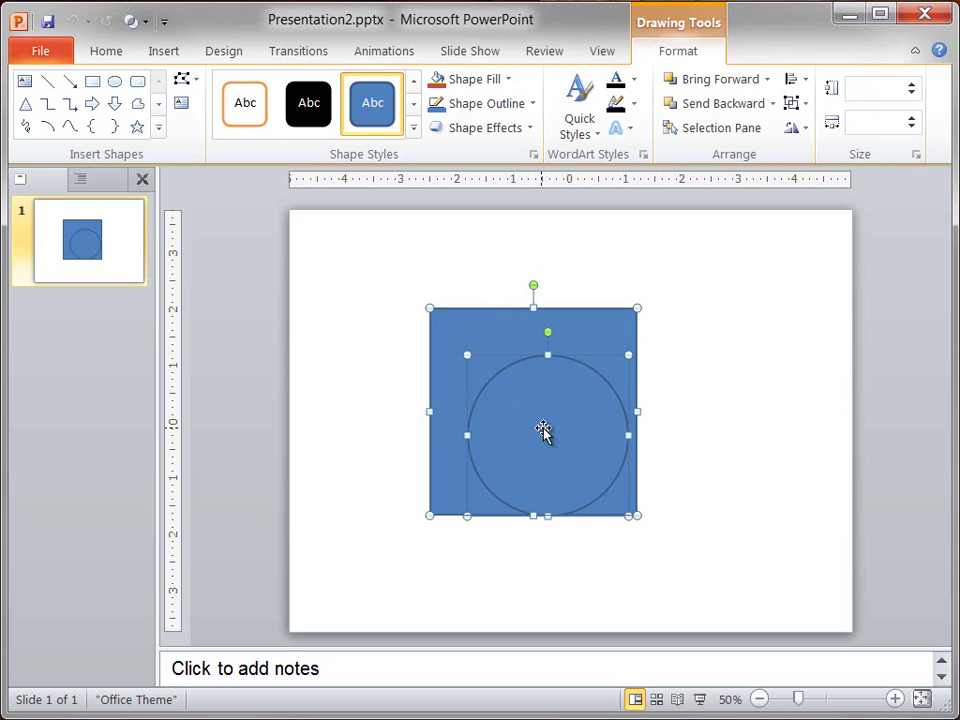
{"action": "left_click", "coordinate": [805, 82]}
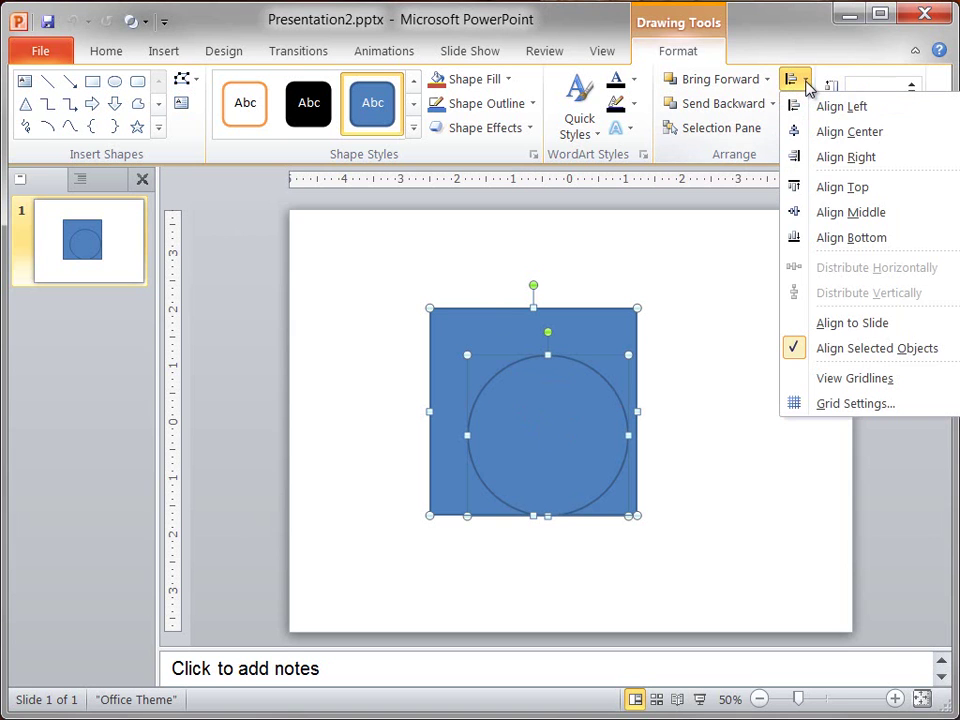
{"action": "left_click", "coordinate": [826, 132]}
{"action": "left_click", "coordinate": [808, 82]}
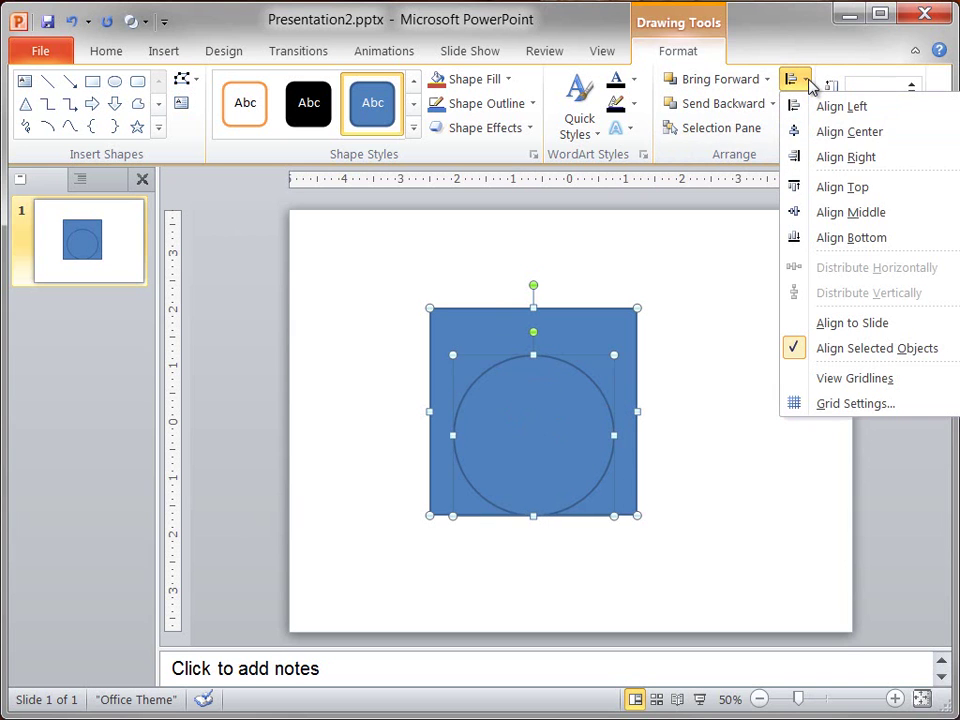
{"action": "left_click", "coordinate": [821, 213]}
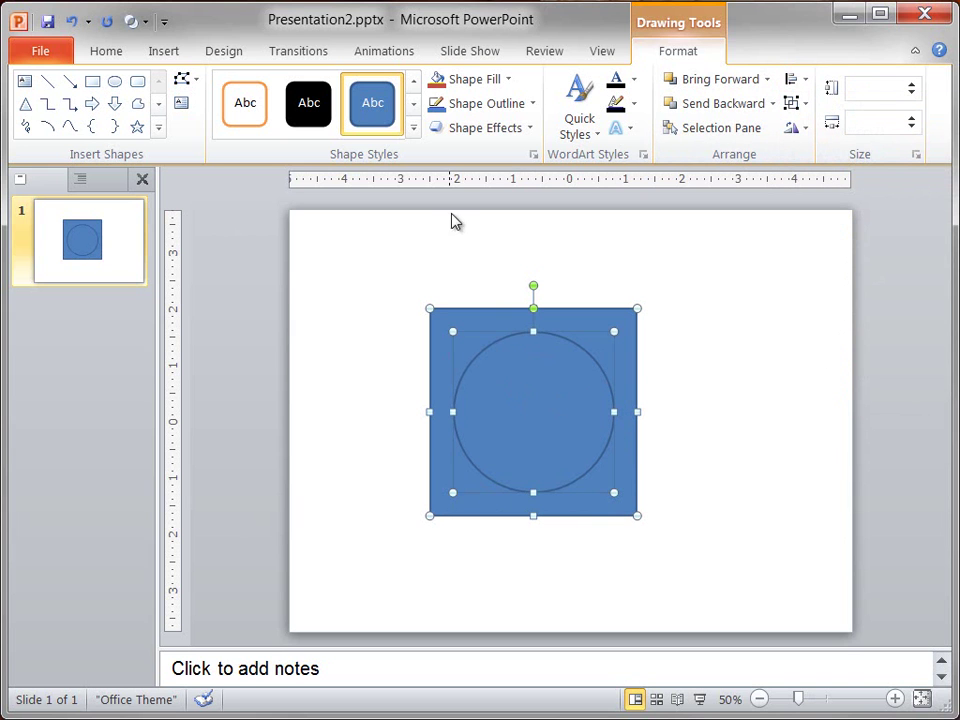
Subtract the circle from the square with Shape Subtract.
{"action": "left_click", "coordinate": [135, 22]}
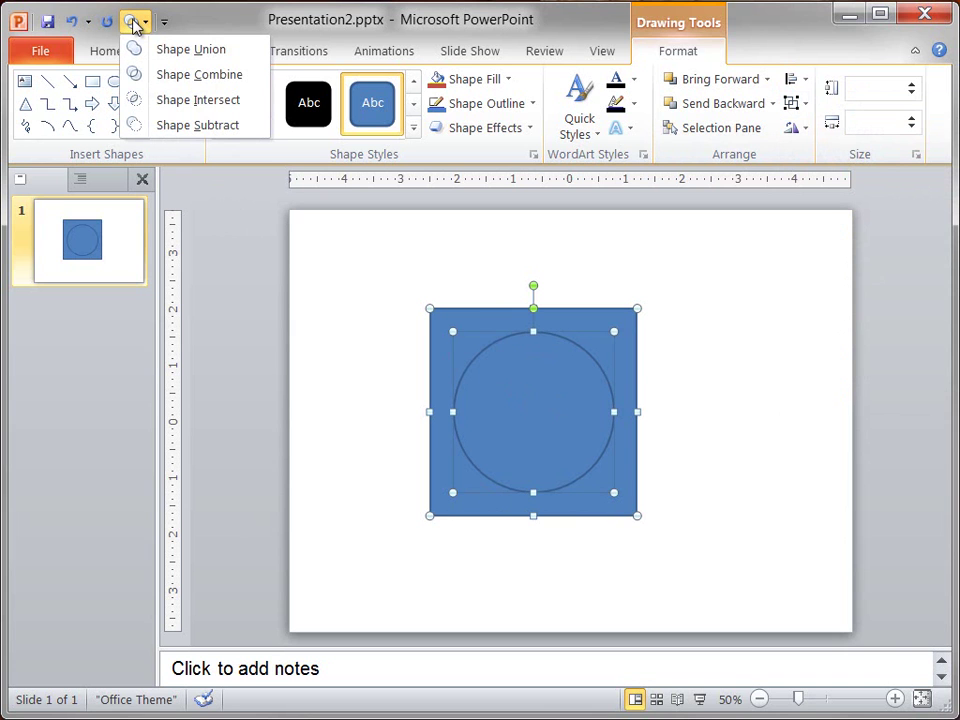
{"action": "left_click", "coordinate": [170, 125]}
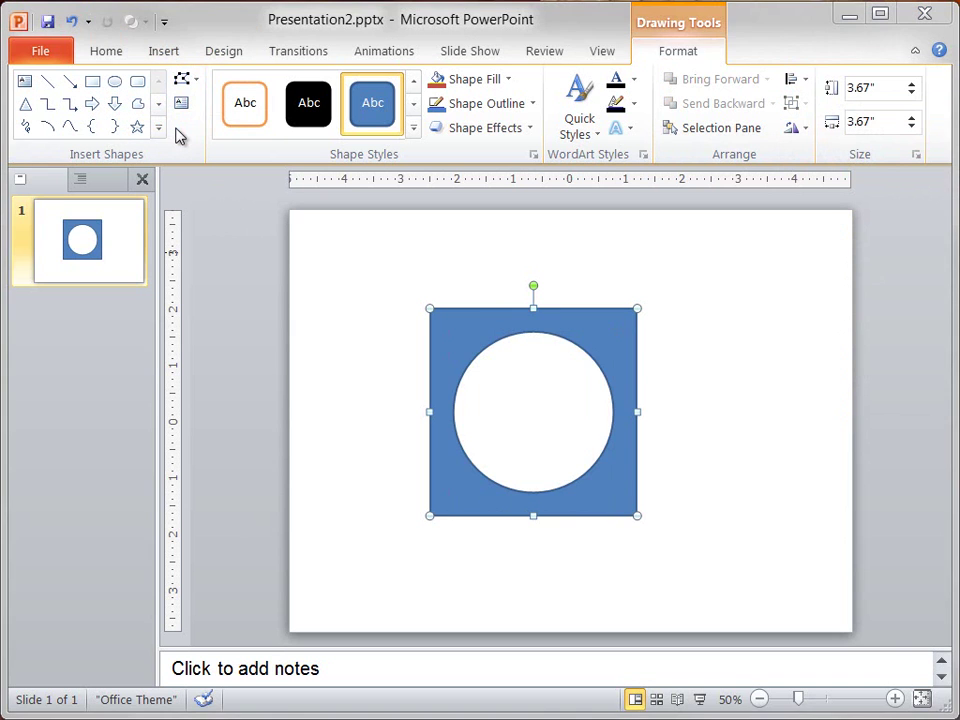
{"action": "left_click", "coordinate": [119, 59]}
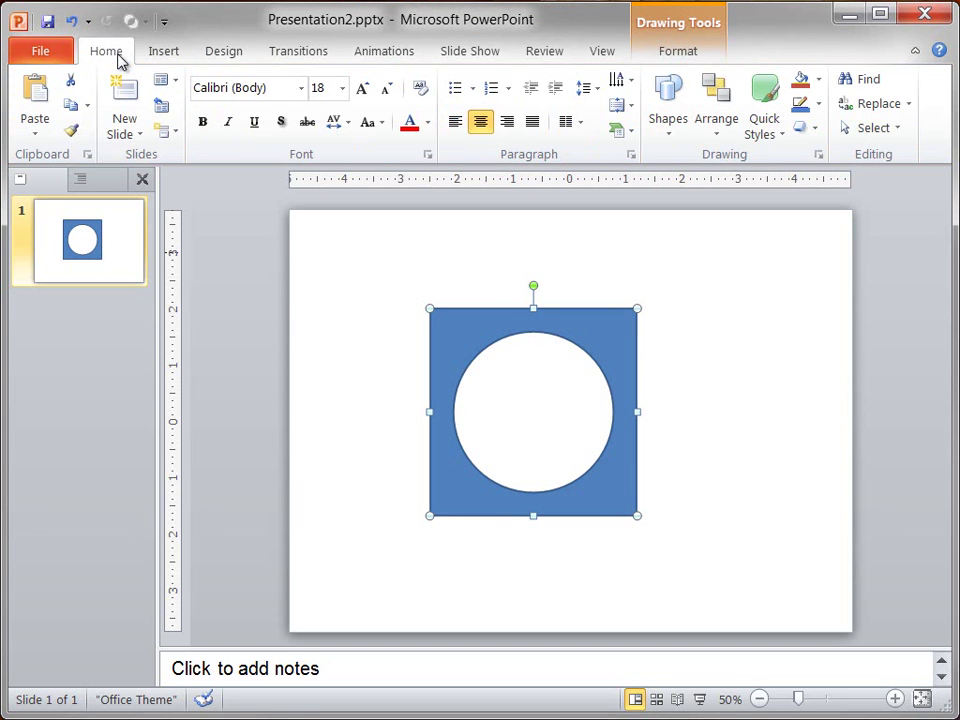
Duplicate the holed square and draw a 1.84-inch-high rectangle over it.
{"action": "left_click", "coordinate": [87, 104]}
{"action": "left_click", "coordinate": [104, 158]}
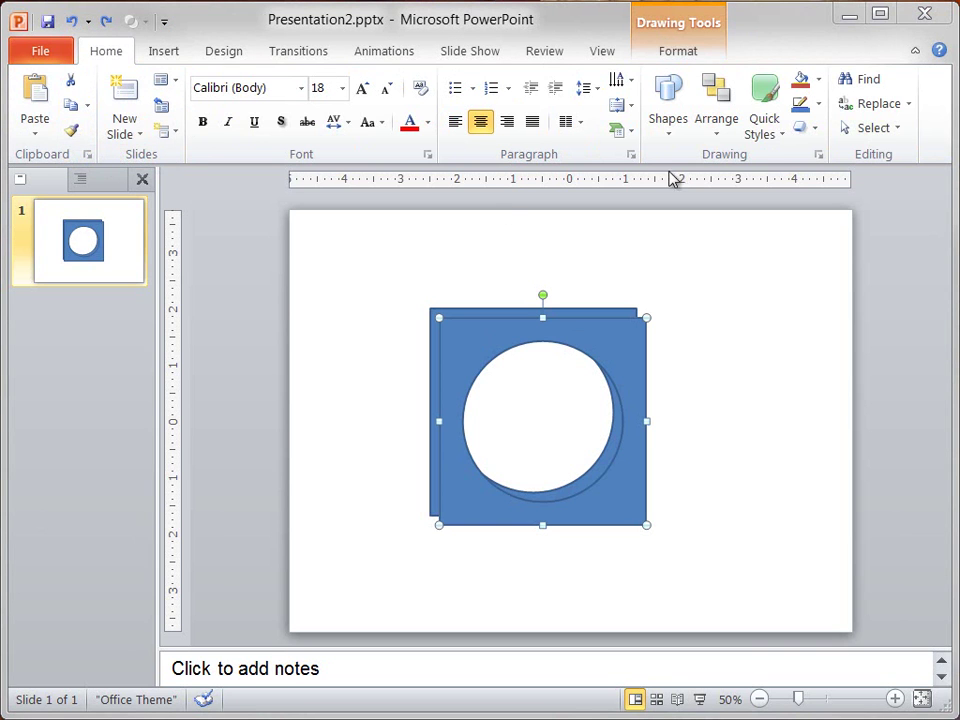
{"action": "left_click", "coordinate": [671, 132]}
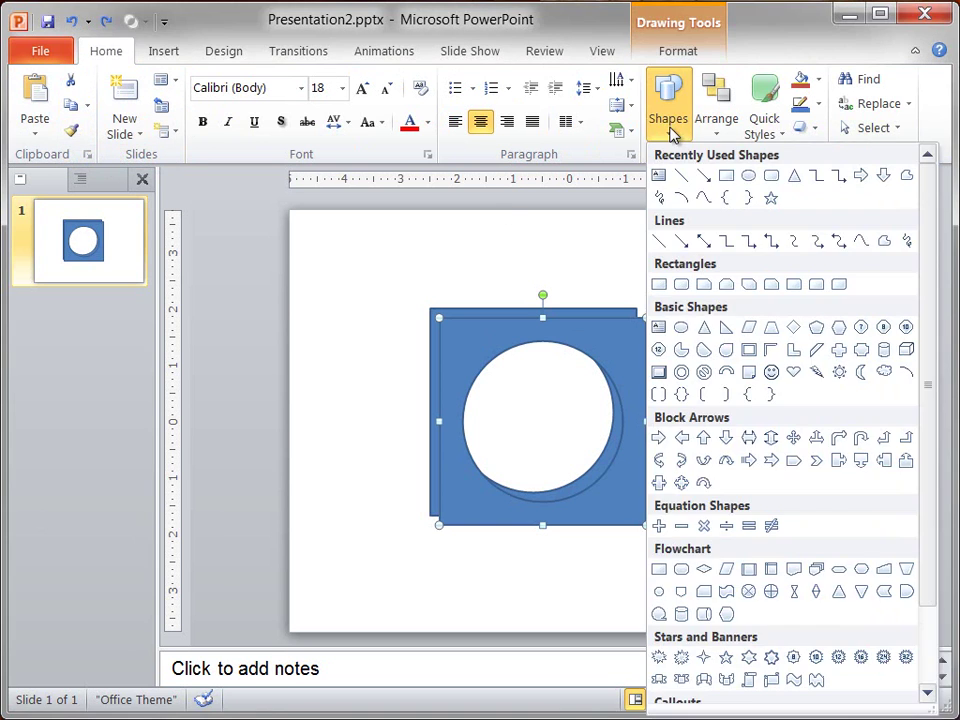
{"action": "left_click", "coordinate": [659, 284]}
{"action": "left_click_drag", "start_coordinate": [440, 411], "coordinate": [646, 524]}
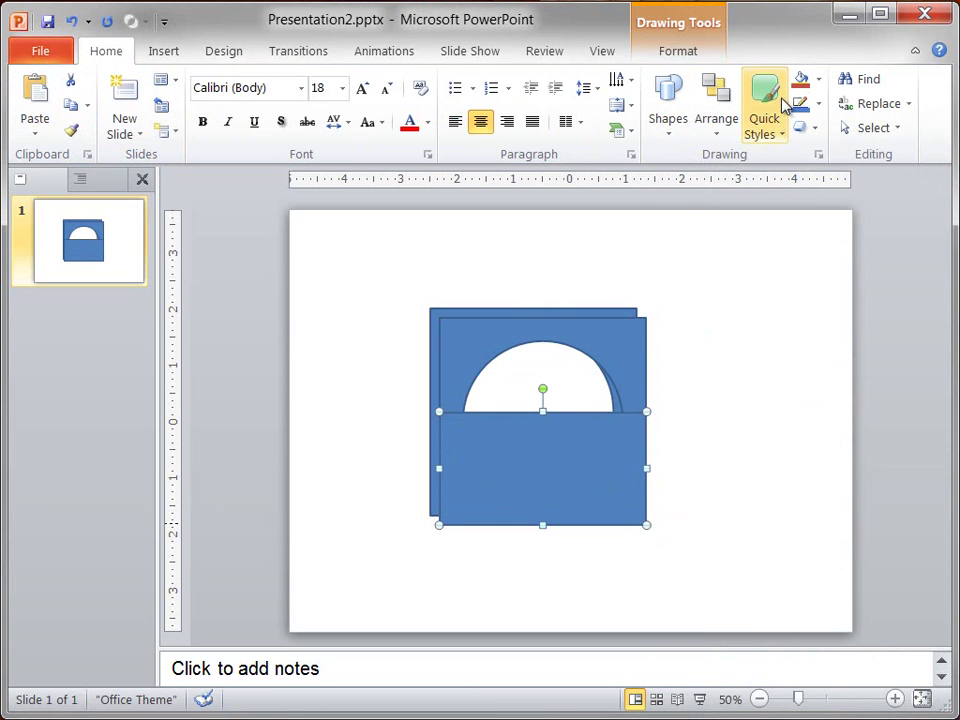
{"action": "left_click", "coordinate": [688, 51]}
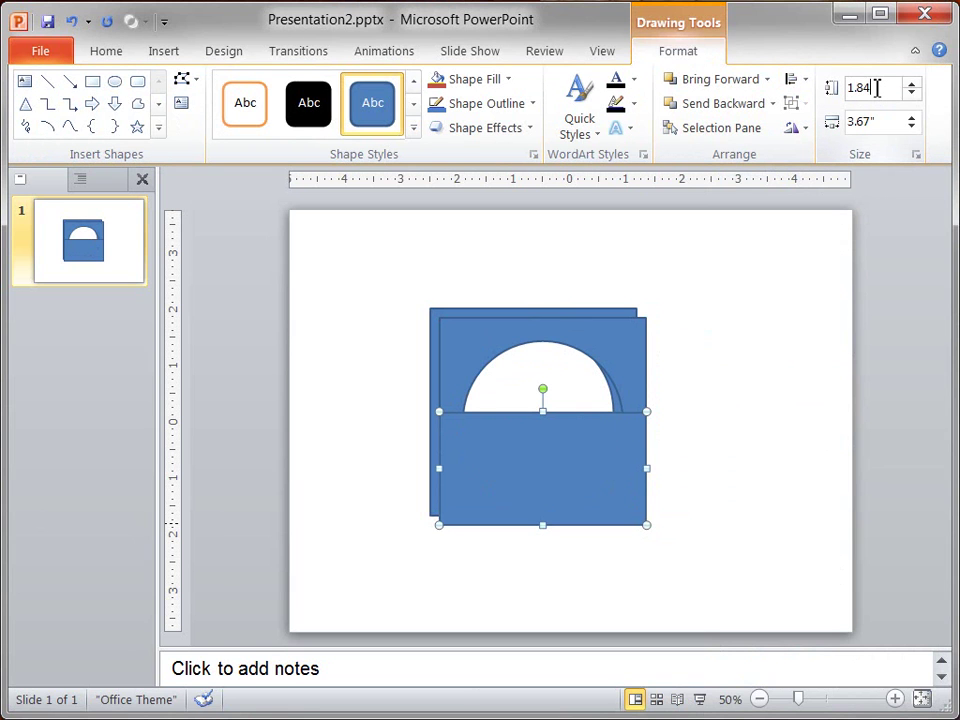
{"action": "key", "text": "Return"}
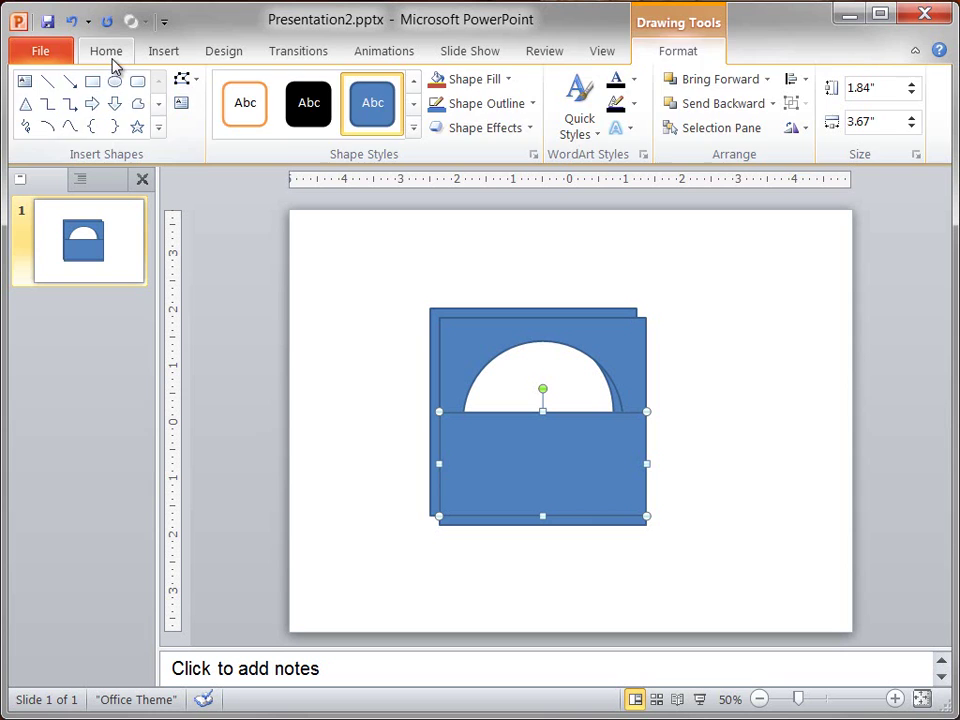
Duplicate the rectangle and move the square copy upper right, with a rectangle over its lower half.
{"action": "left_click", "coordinate": [110, 58]}
{"action": "left_click", "coordinate": [86, 105]}
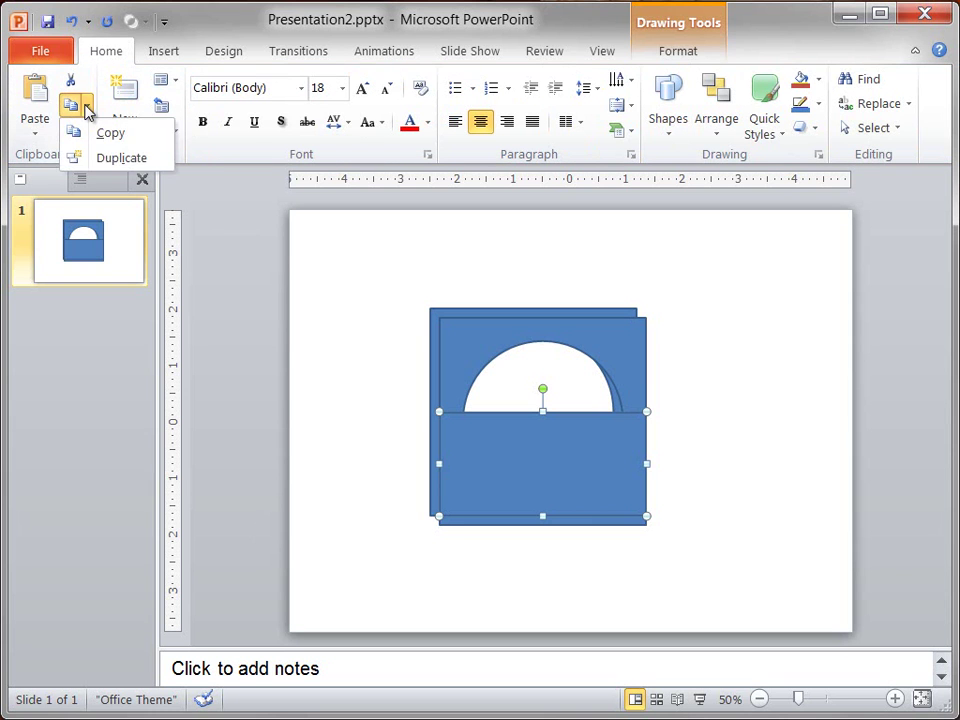
{"action": "left_click", "coordinate": [103, 160]}
{"action": "left_click", "coordinate": [483, 338]}
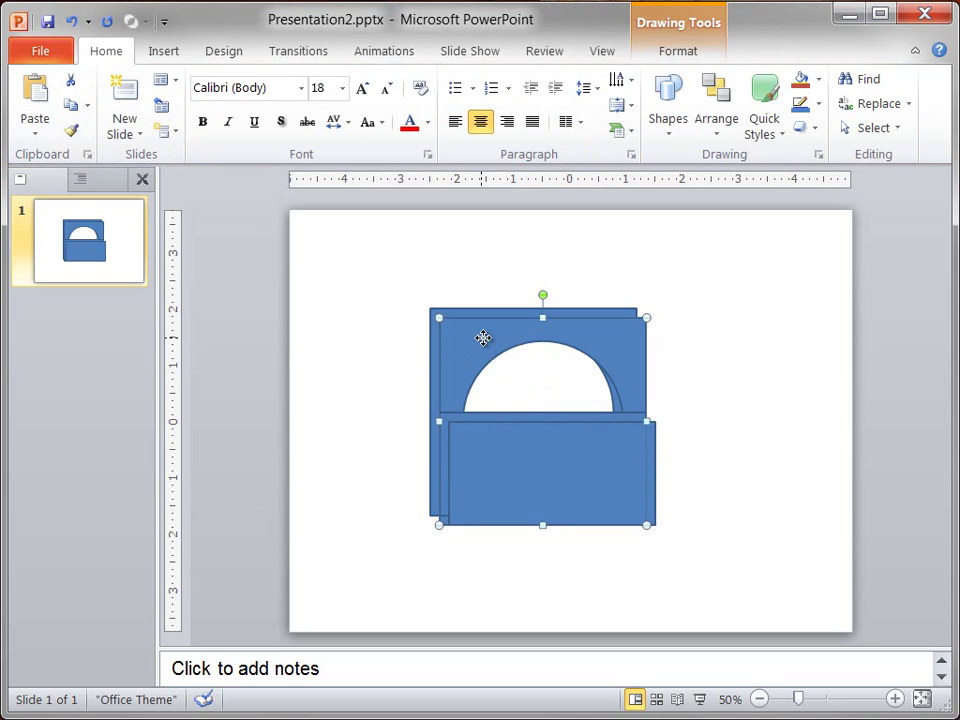
{"action": "left_click_drag", "start_coordinate": [483, 338], "coordinate": [664, 262]}
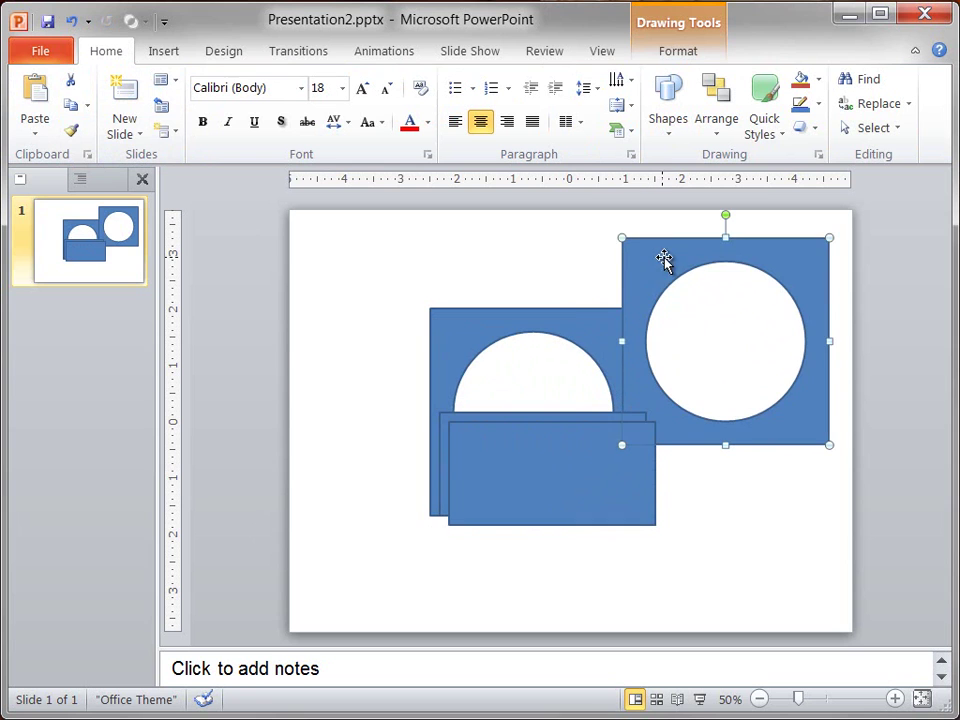
{"action": "left_click", "coordinate": [537, 424]}
{"action": "left_click_drag", "start_coordinate": [515, 458], "coordinate": [693, 378]}
Subtract the rectangle from the right square, leaving the top arch.
{"action": "left_click", "coordinate": [662, 259], "text": "shift"}
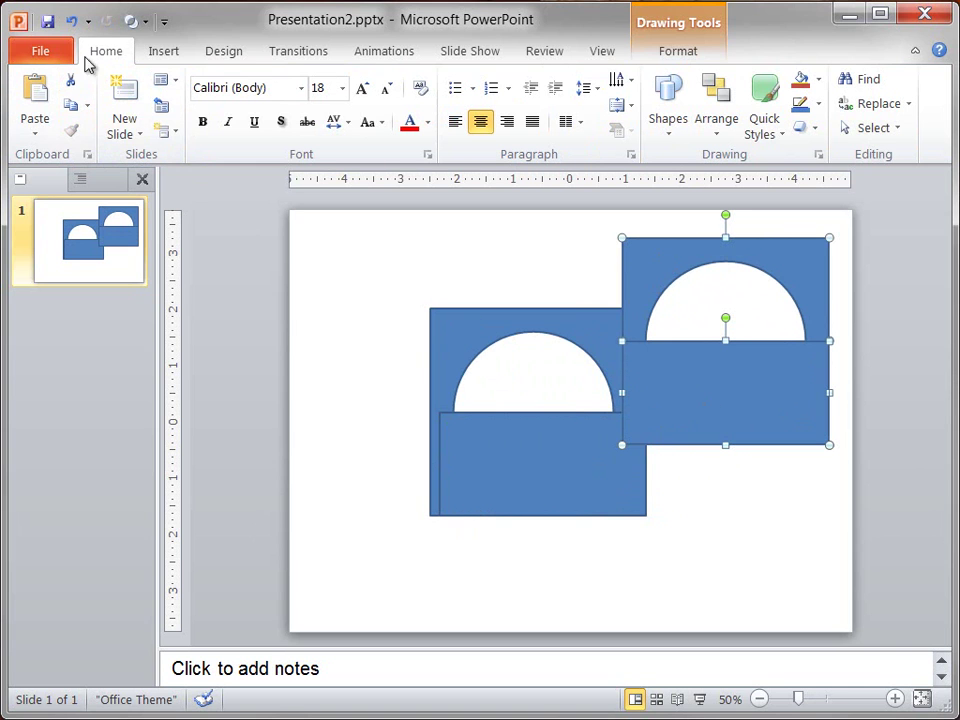
{"action": "left_click", "coordinate": [142, 24]}
{"action": "left_click", "coordinate": [137, 127]}
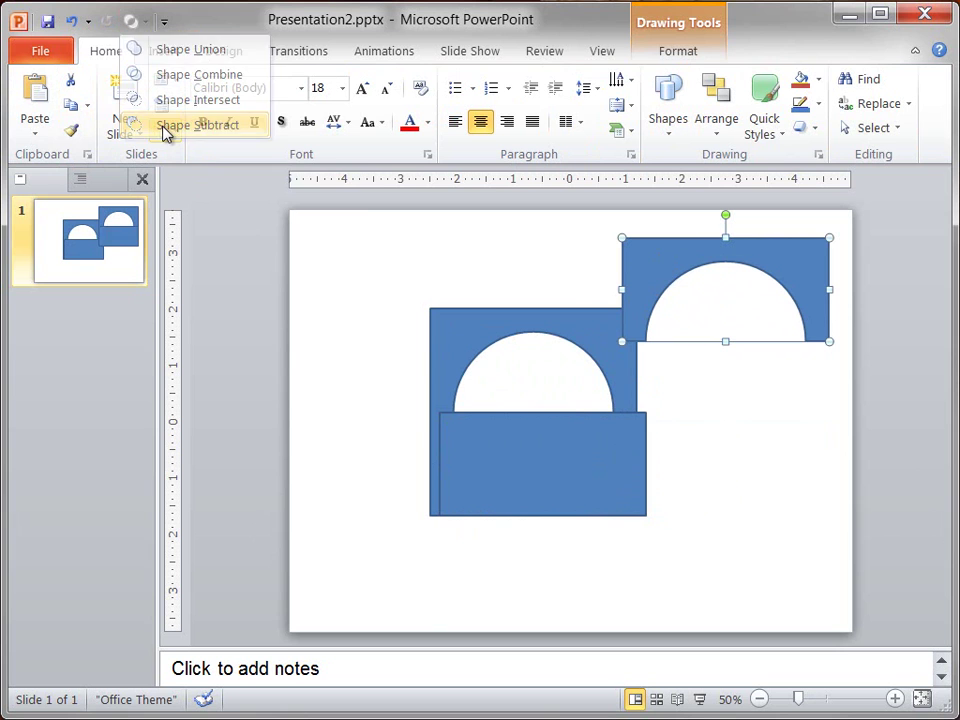
Move the other rectangle over the left square's top half and subtract it, leaving the notched half.
{"action": "left_click", "coordinate": [727, 485]}
{"action": "left_click", "coordinate": [546, 454]}
{"action": "mouse_move", "coordinate": [553, 469]}
{"action": "left_mouse_down"}
{"action": "mouse_move", "coordinate": [536, 414]}
{"action": "mouse_move", "coordinate": [539, 366]}
{"action": "left_mouse_up"}
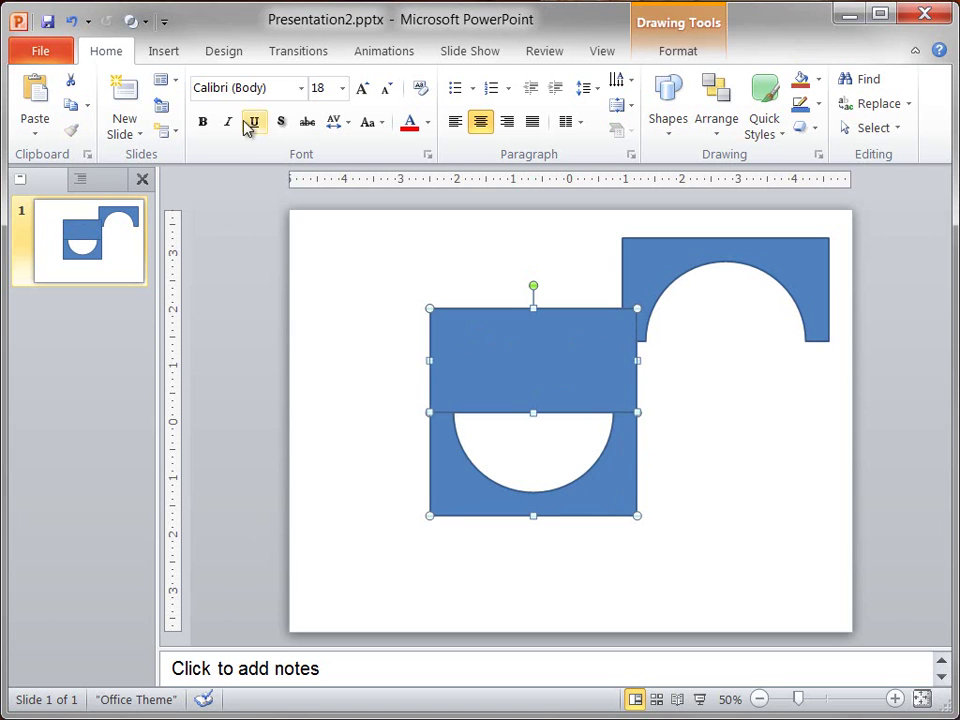
{"action": "left_click", "coordinate": [140, 20]}
{"action": "left_click", "coordinate": [175, 128]}
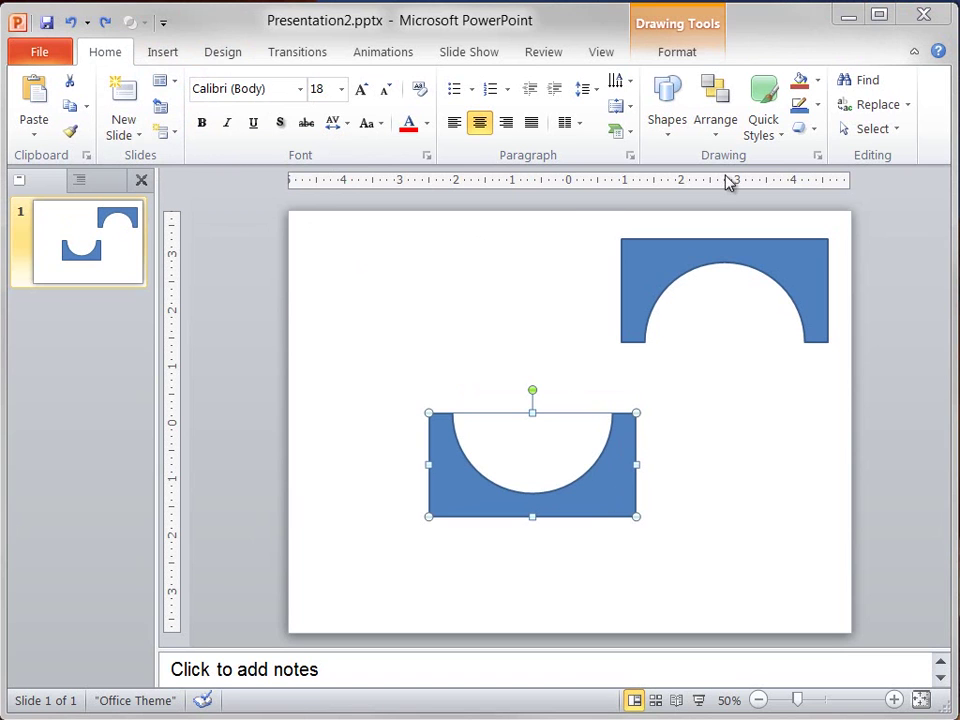
Fill the notched bottom half with gray and remove its outline.
{"action": "left_click", "coordinate": [817, 157]}
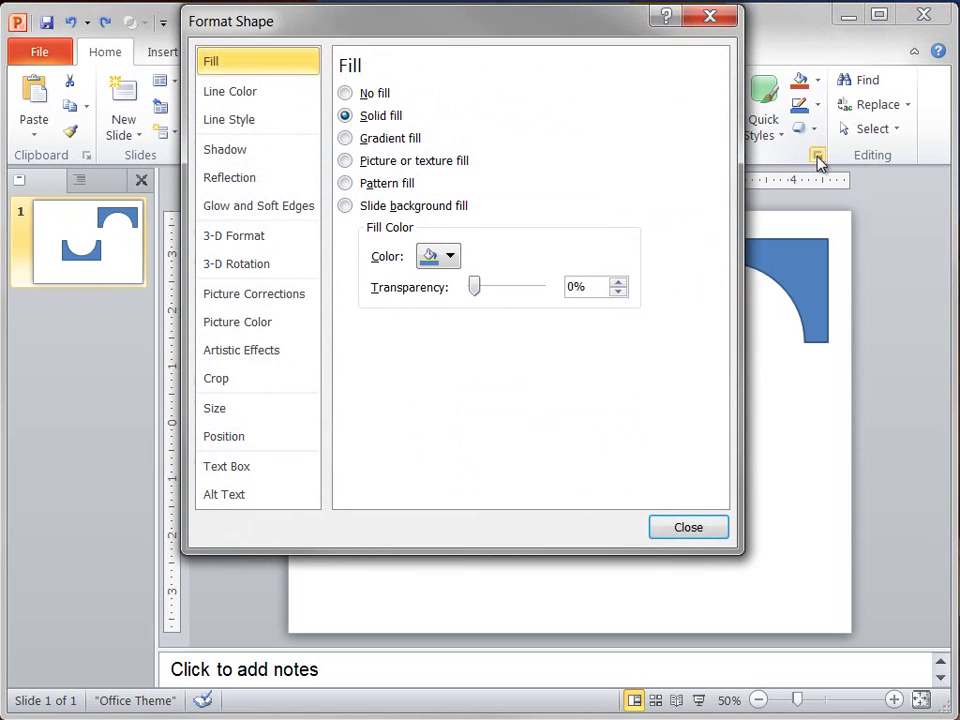
{"action": "left_click", "coordinate": [449, 257]}
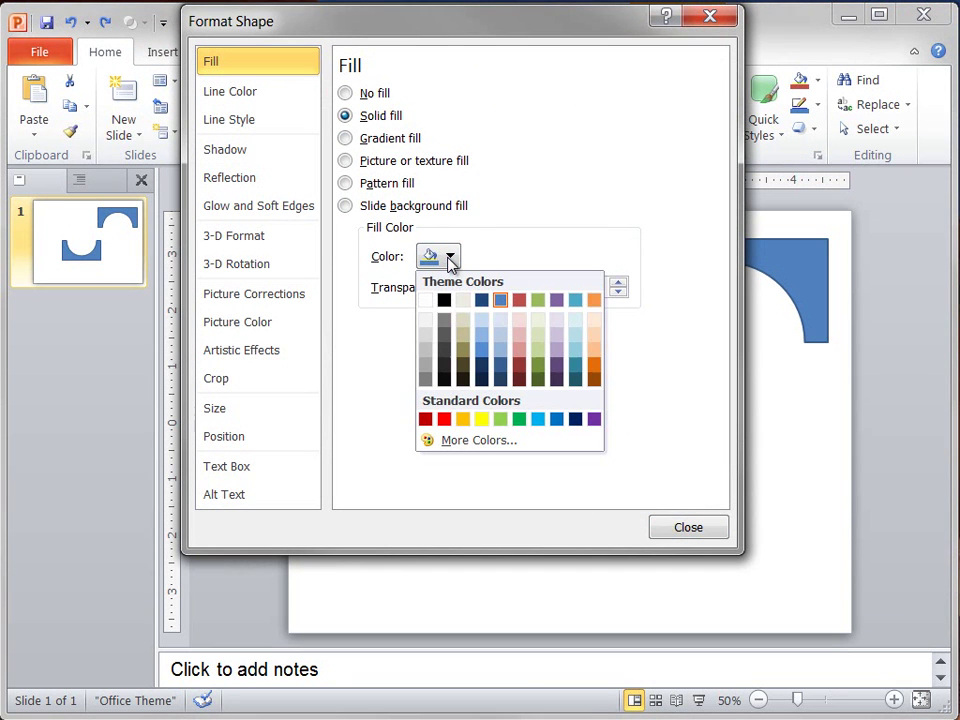
{"action": "left_click", "coordinate": [444, 322]}
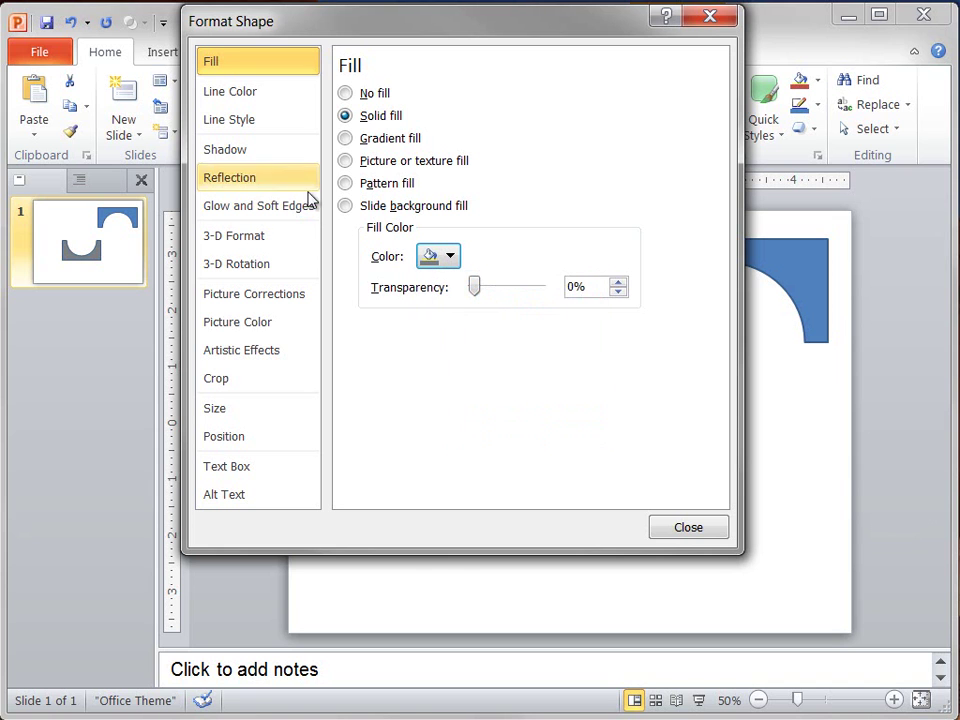
{"action": "left_click", "coordinate": [258, 100]}
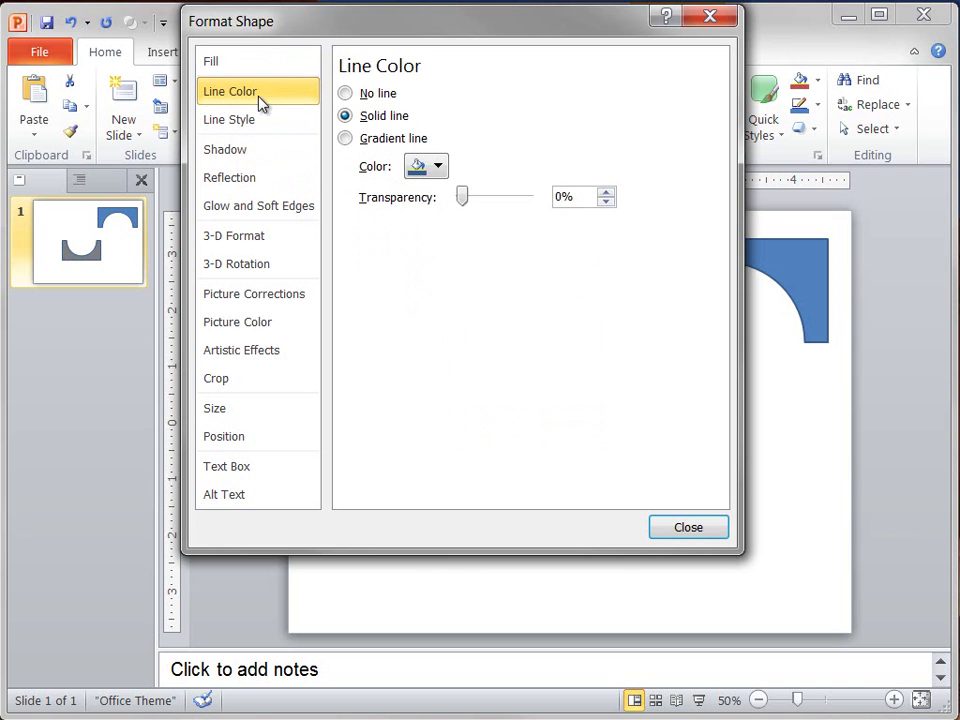
{"action": "left_click", "coordinate": [345, 95]}
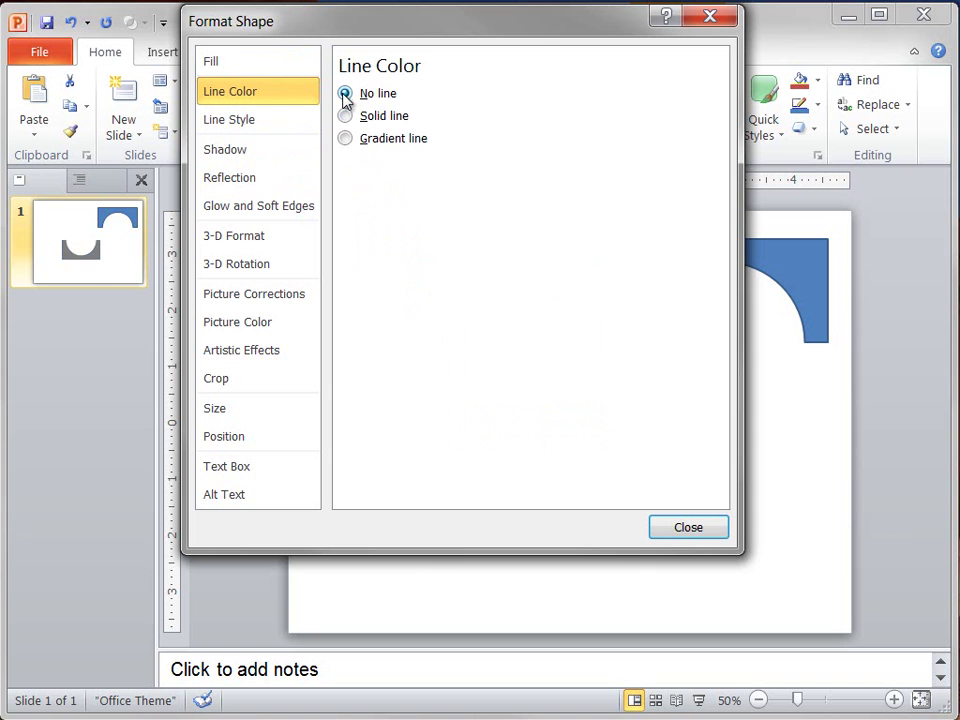
Give the shape 17.5 pt 3-D depth and a dark special-effect material.
{"action": "left_click", "coordinate": [245, 243]}
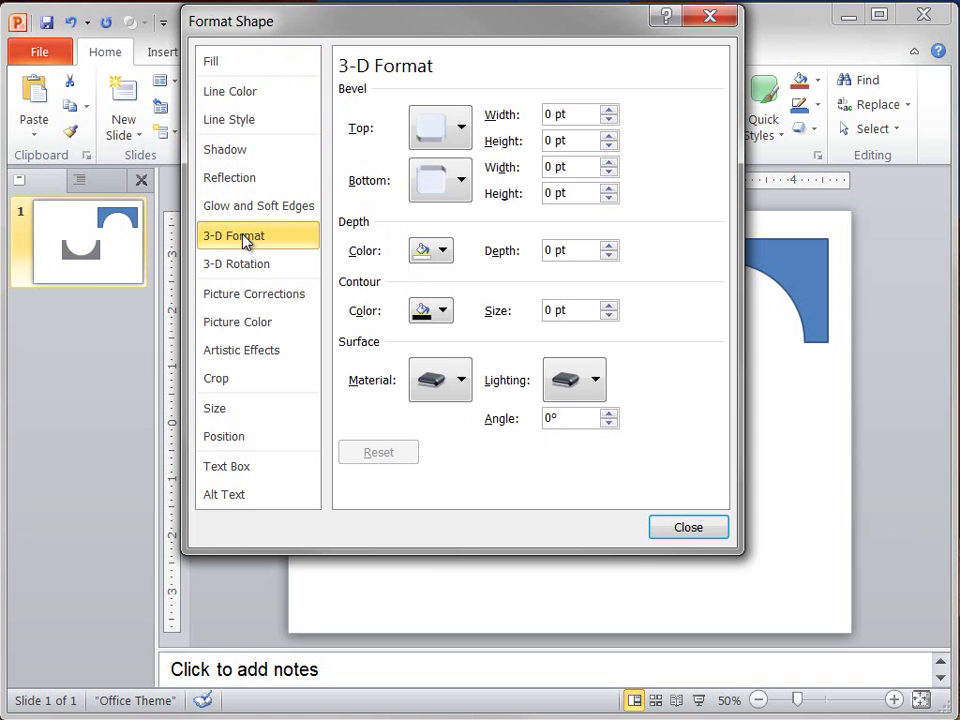
{"action": "left_click_drag", "start_coordinate": [587, 249], "coordinate": [537, 252]}
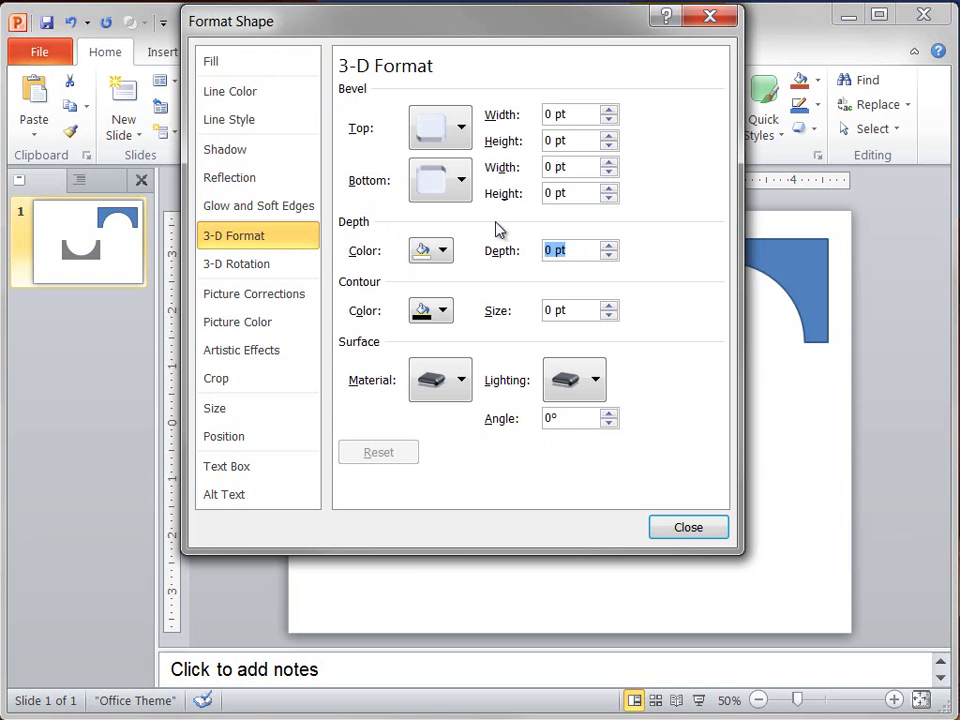
{"action": "type", "text": "17.5"}
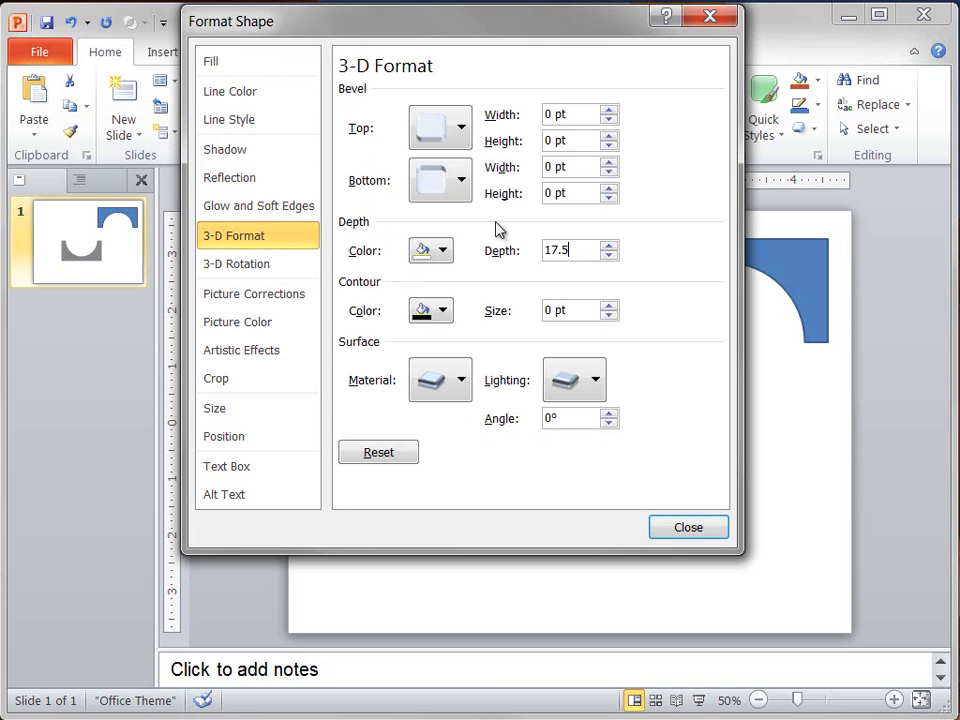
{"action": "left_click", "coordinate": [430, 386]}
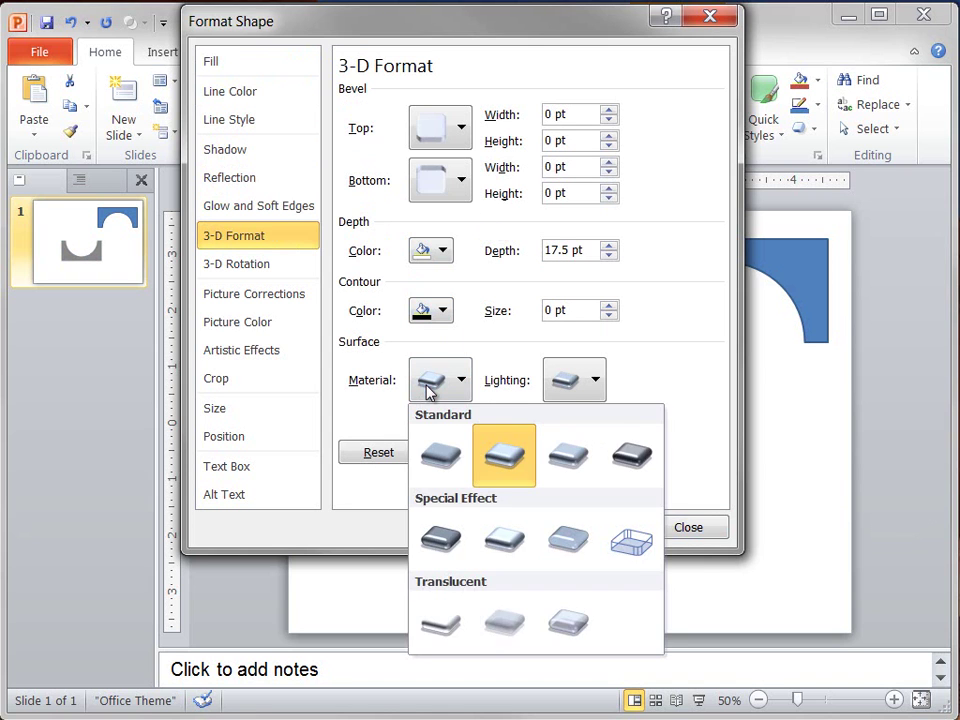
{"action": "left_click", "coordinate": [440, 540]}
Apply the Off Axis 2 Top 3-D rotation preset to the shape.
{"action": "left_click", "coordinate": [278, 270]}
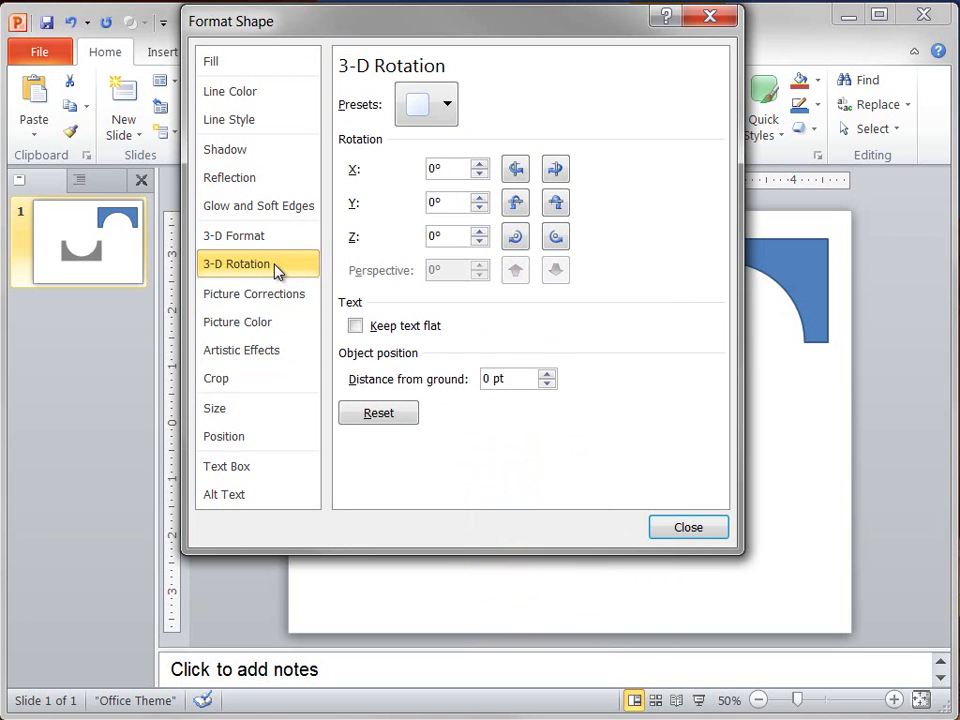
{"action": "left_click", "coordinate": [449, 107]}
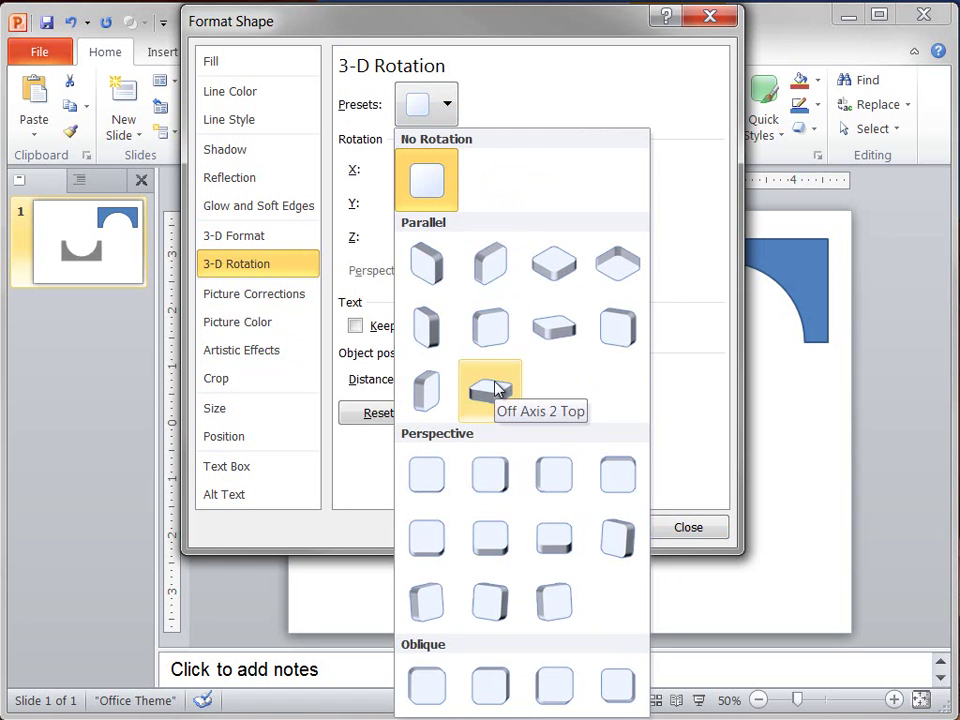
{"action": "left_click", "coordinate": [493, 389]}
{"action": "left_click", "coordinate": [705, 530]}
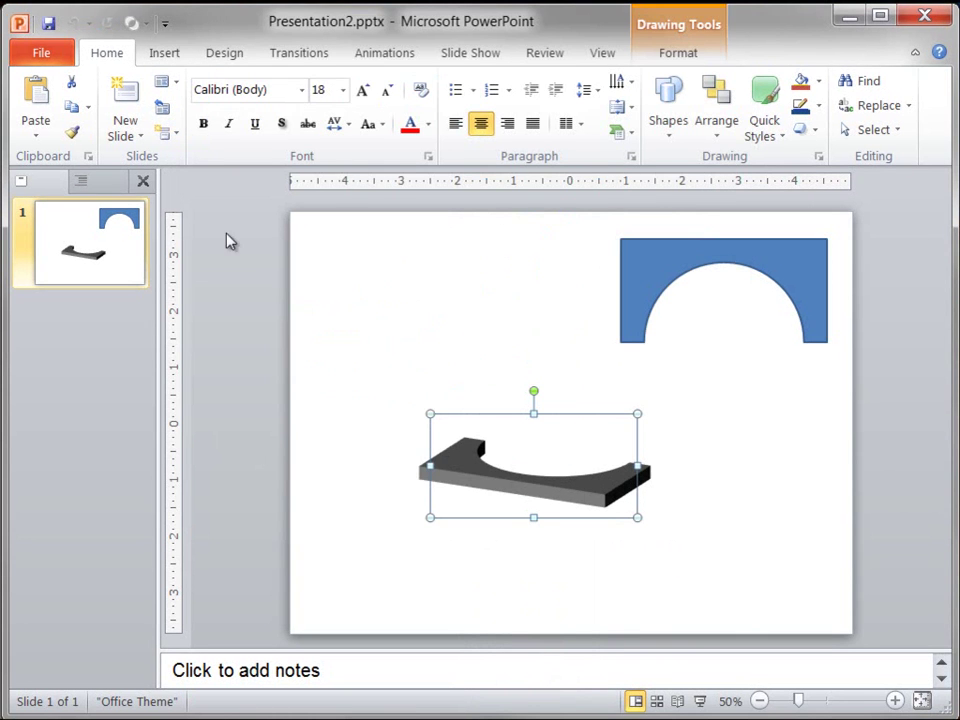
{"action": "left_click", "coordinate": [72, 135]}
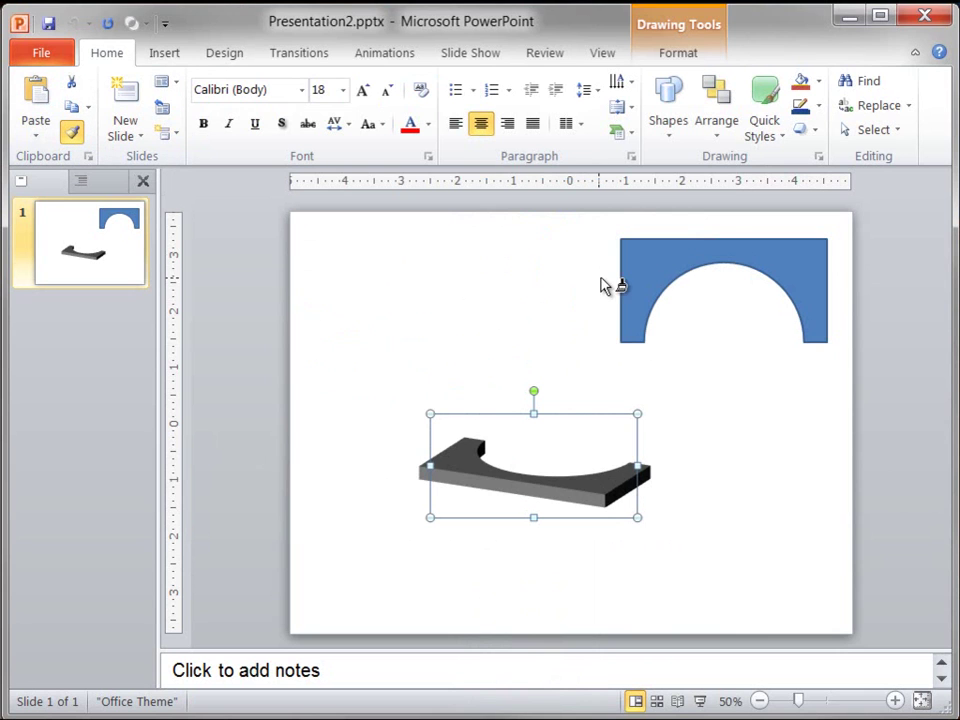
Paint the gray 3-D formatting onto the blue arch and nudge it against the gray half.
{"action": "left_click", "coordinate": [650, 274]}
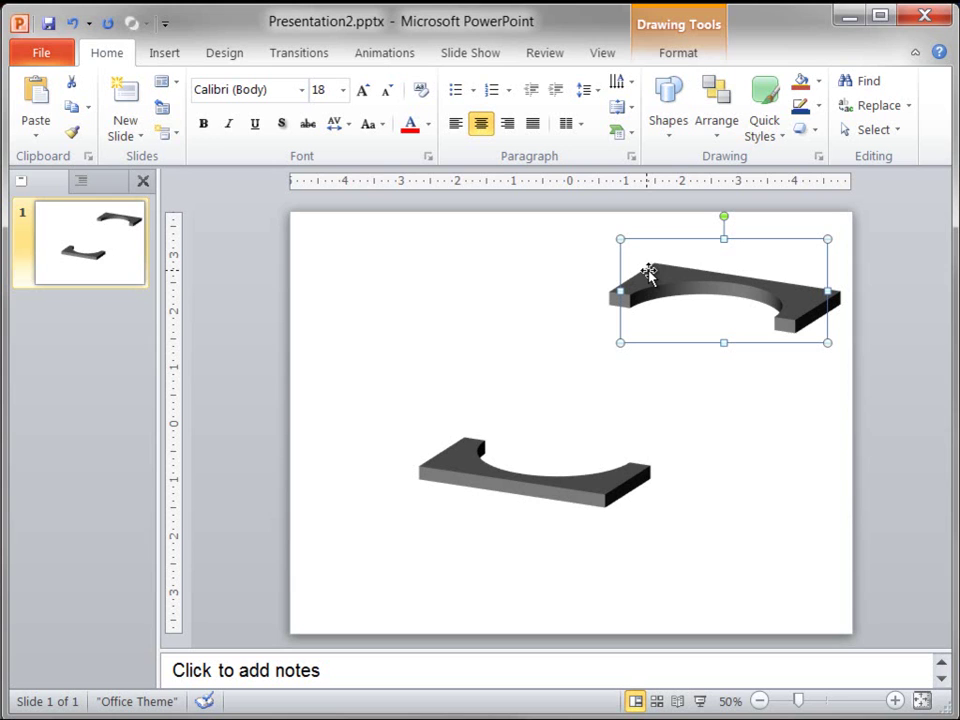
{"action": "left_click_drag", "start_coordinate": [696, 238], "coordinate": [562, 384]}
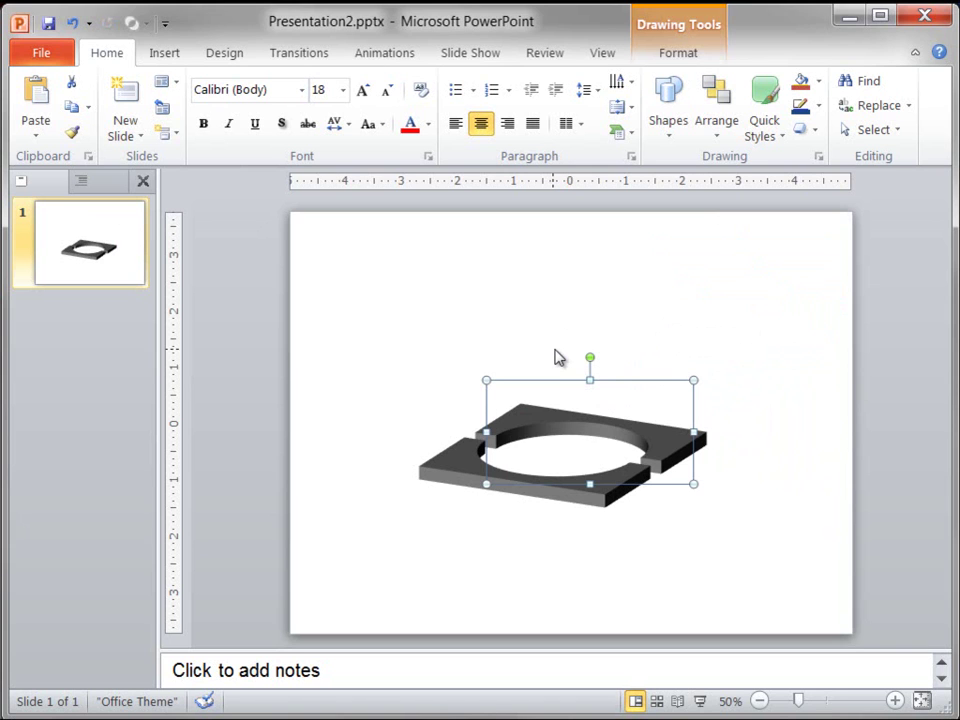
{"action": "key", "text": "Left"}
{"action": "key", "text": "Down"}
{"action": "key", "text": "Left"}
{"action": "key", "text": "Left"}
{"action": "key", "text": "Down"}
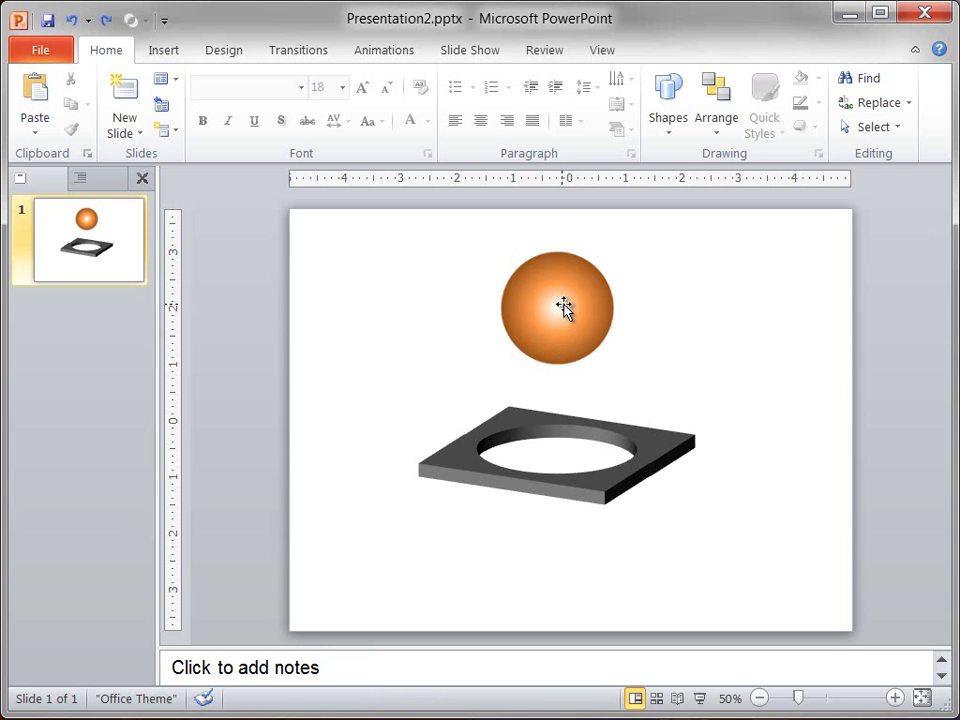
Send the orange sphere backward one layer and drag it above the slide's top edge.
{"action": "left_click", "coordinate": [562, 306]}
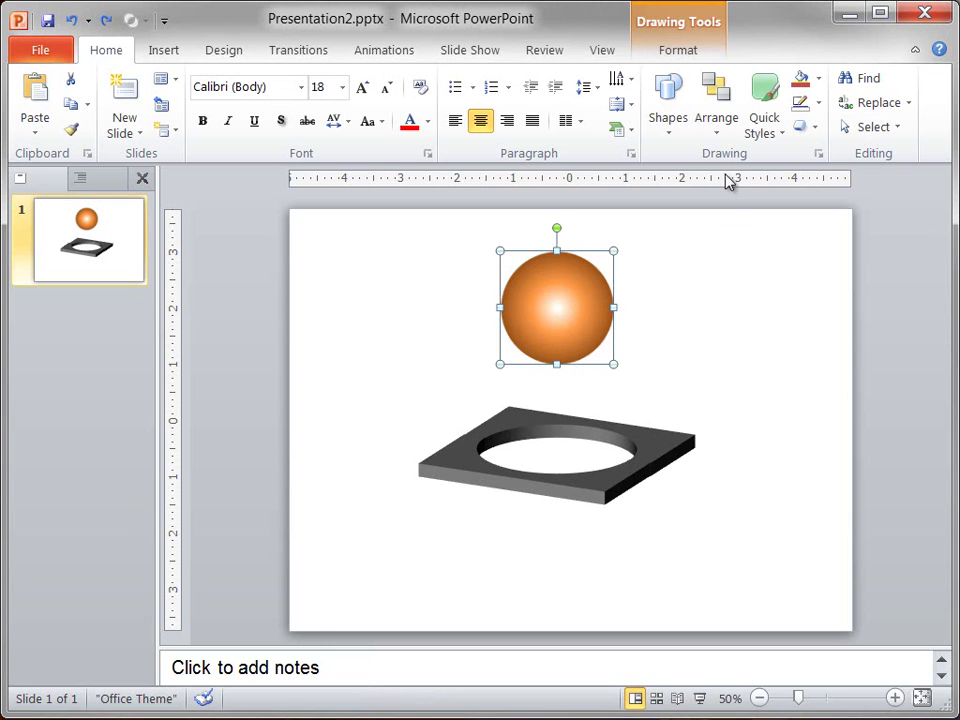
{"action": "left_click", "coordinate": [716, 125]}
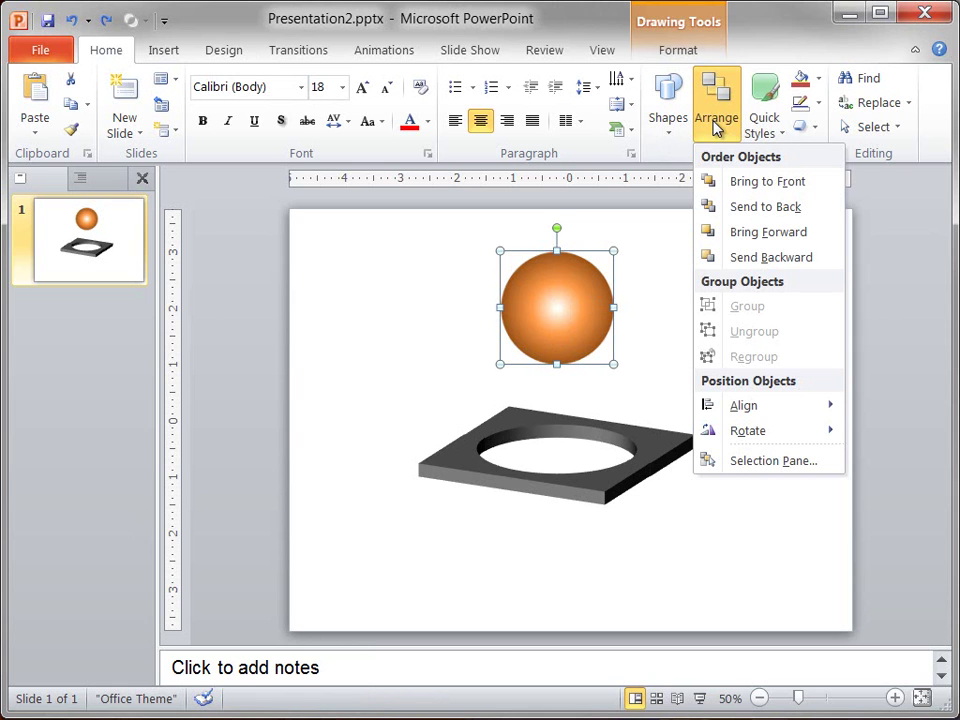
{"action": "left_click", "coordinate": [756, 262]}
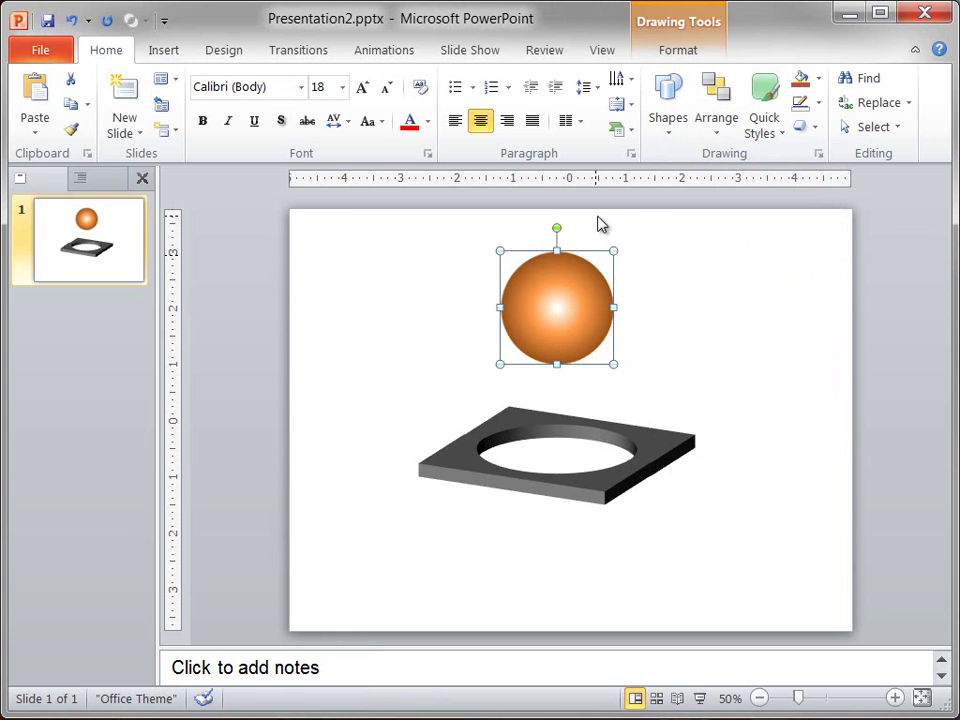
{"action": "left_click", "coordinate": [760, 699]}
{"action": "left_click", "coordinate": [760, 699]}
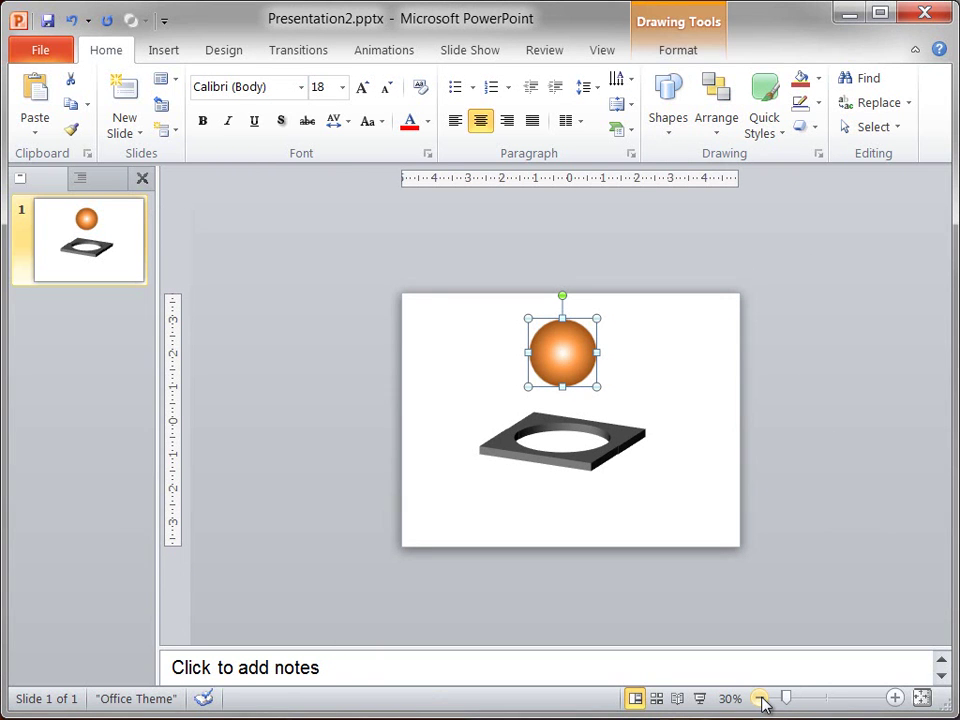
{"action": "left_click_drag", "start_coordinate": [566, 364], "coordinate": [566, 262]}
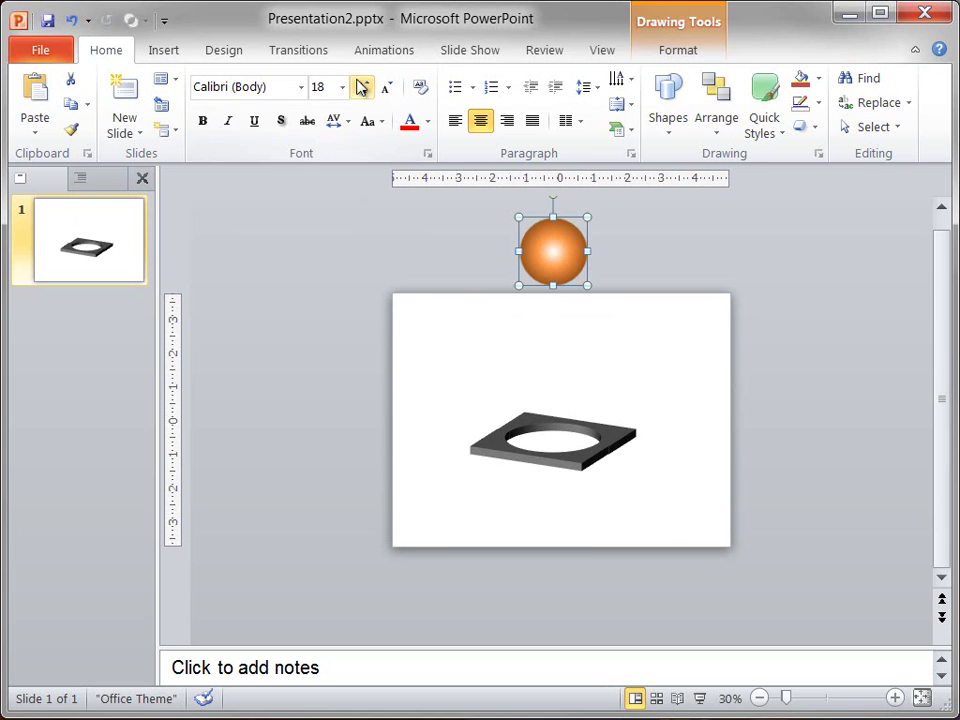
{"action": "left_click", "coordinate": [381, 54]}
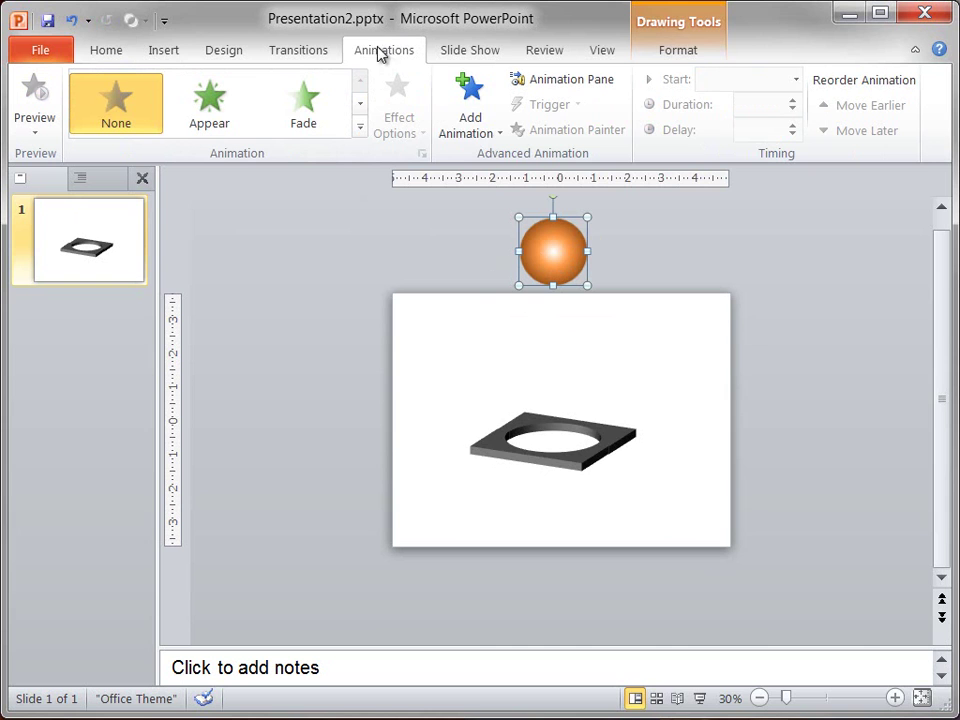
Apply the Down motion path to the sphere and stretch its end into the slab's hole.
{"action": "left_click", "coordinate": [467, 128]}
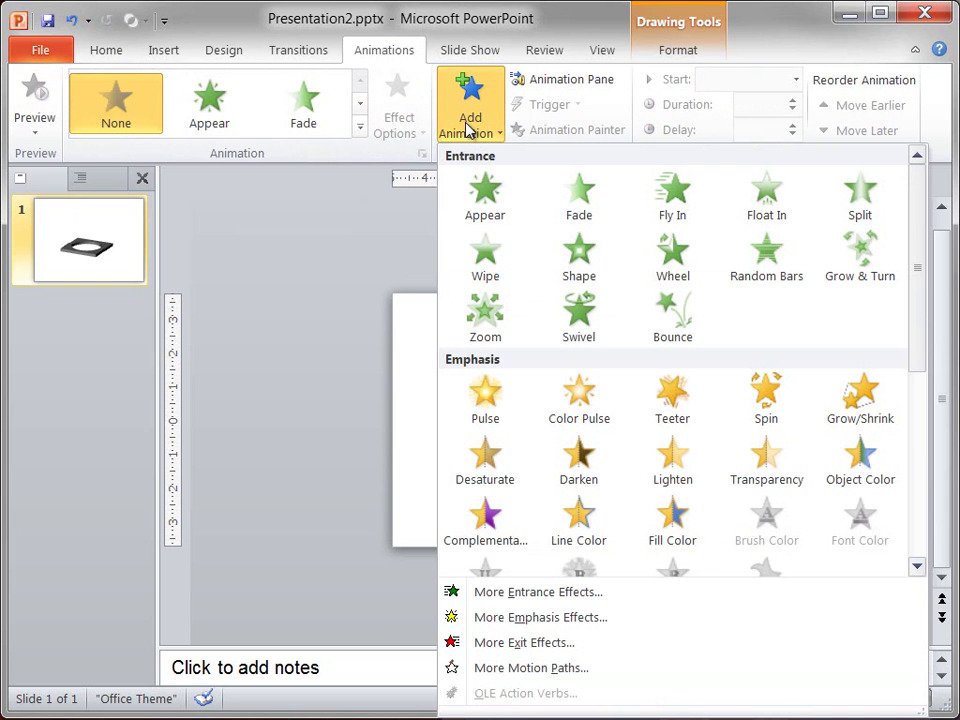
{"action": "left_click", "coordinate": [505, 676]}
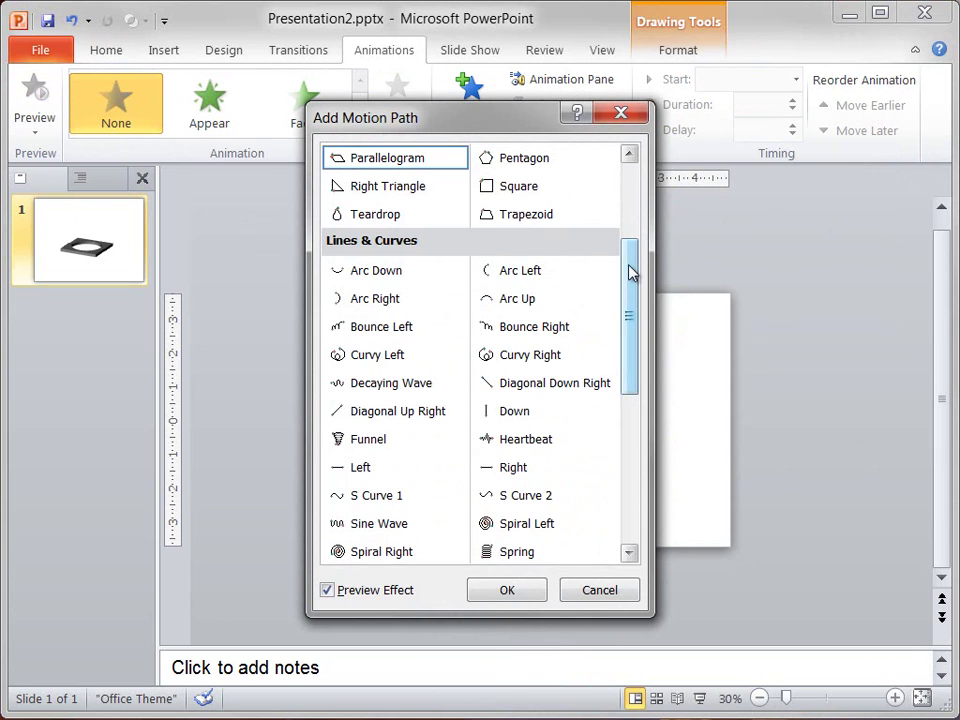
{"action": "left_click", "coordinate": [513, 413]}
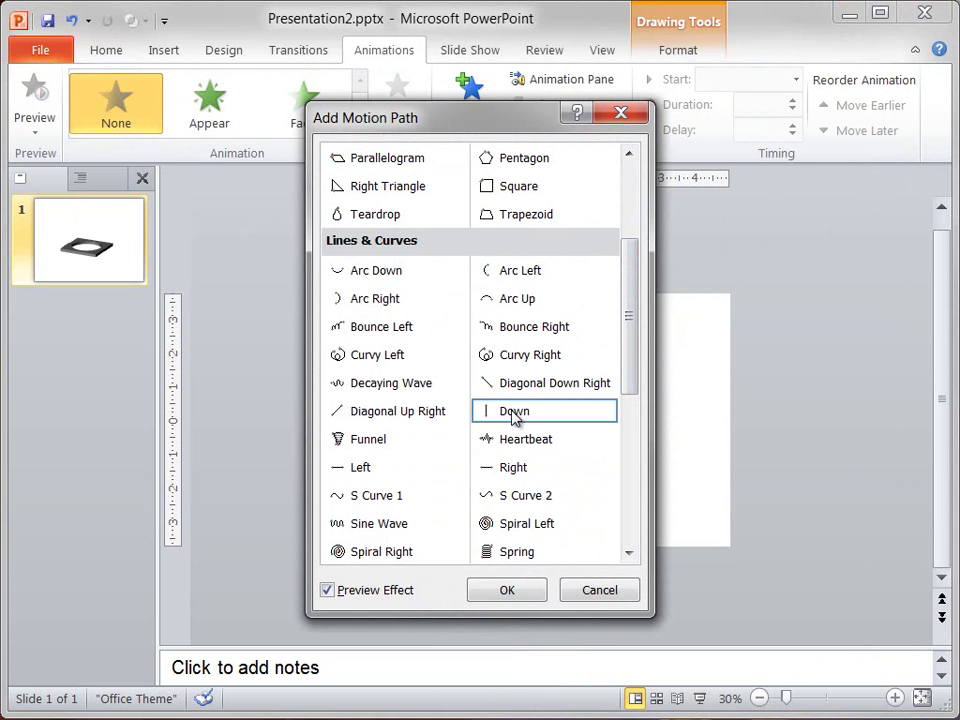
{"action": "left_click", "coordinate": [527, 590]}
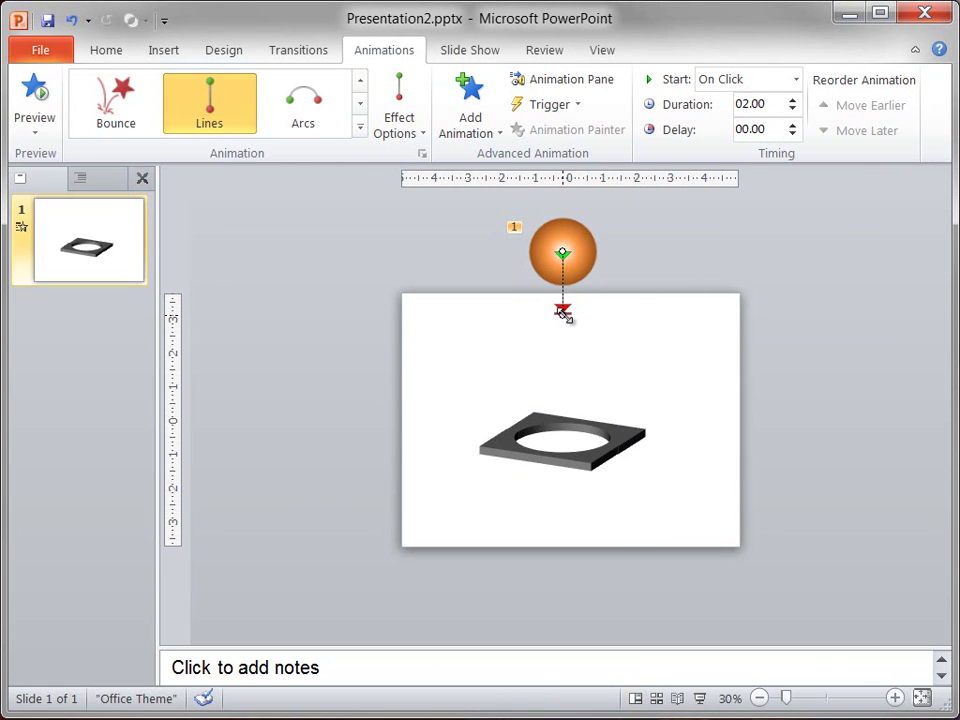
{"action": "left_click_drag", "start_coordinate": [563, 313], "coordinate": [562, 440]}
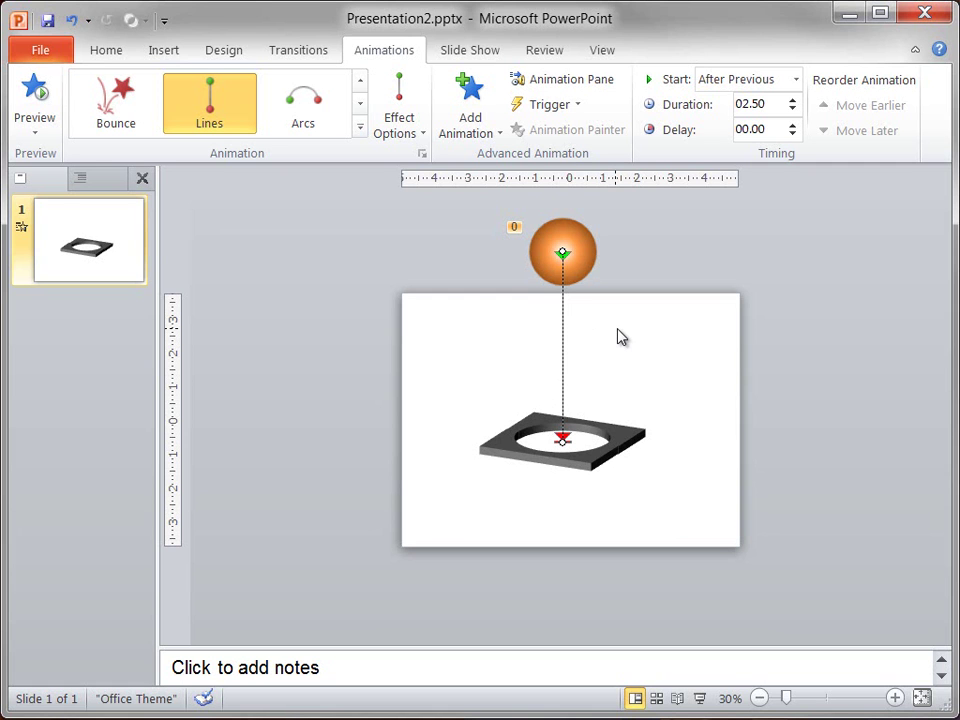
Set the Down path's 0.25 sec smooth start and 2 sec bounce end, keeping After Previous timing.
{"action": "left_click", "coordinate": [422, 153]}
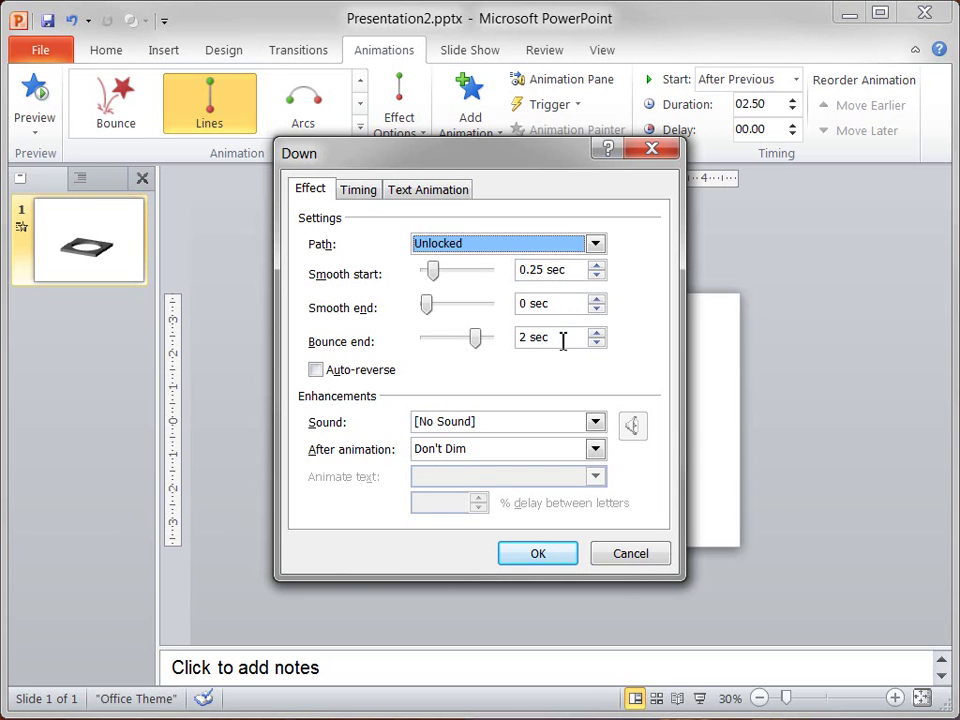
{"action": "left_click", "coordinate": [357, 192]}
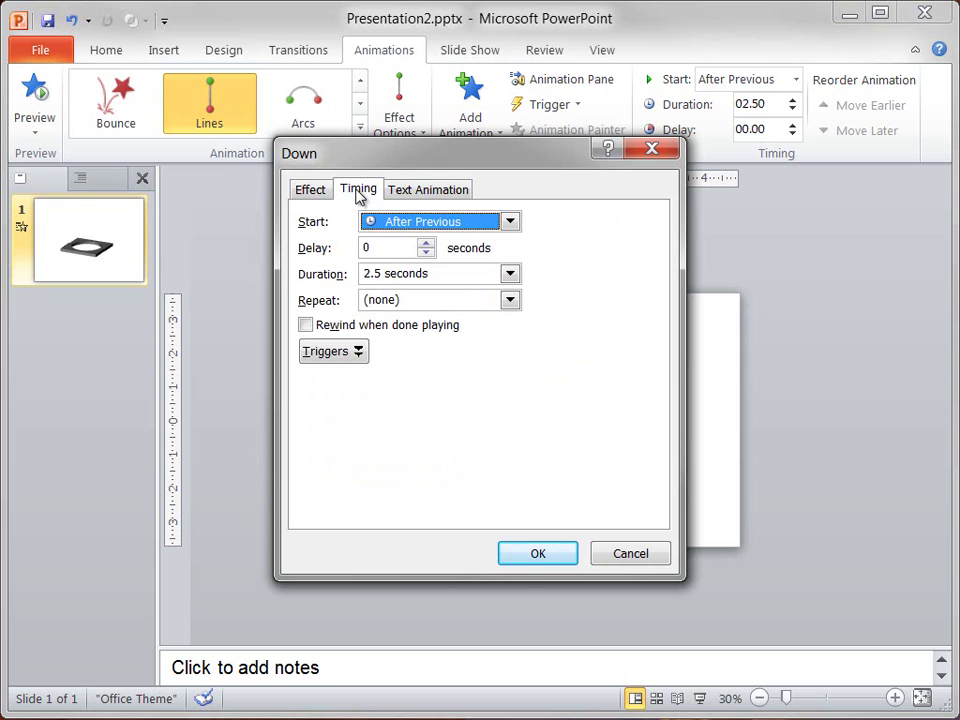
{"action": "left_click", "coordinate": [510, 222]}
{"action": "left_click", "coordinate": [455, 284]}
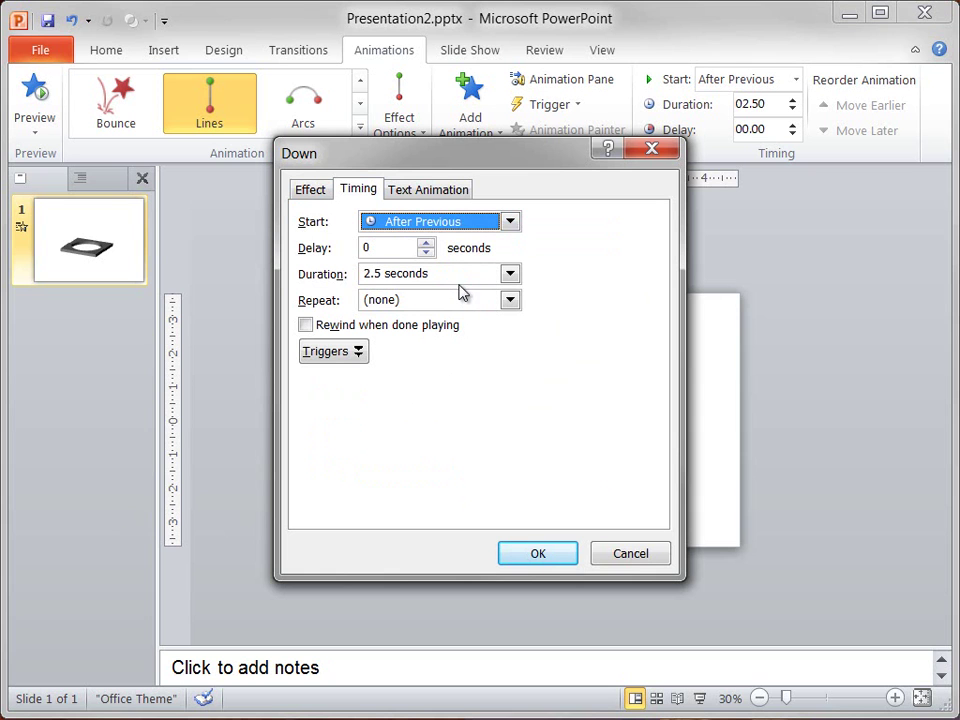